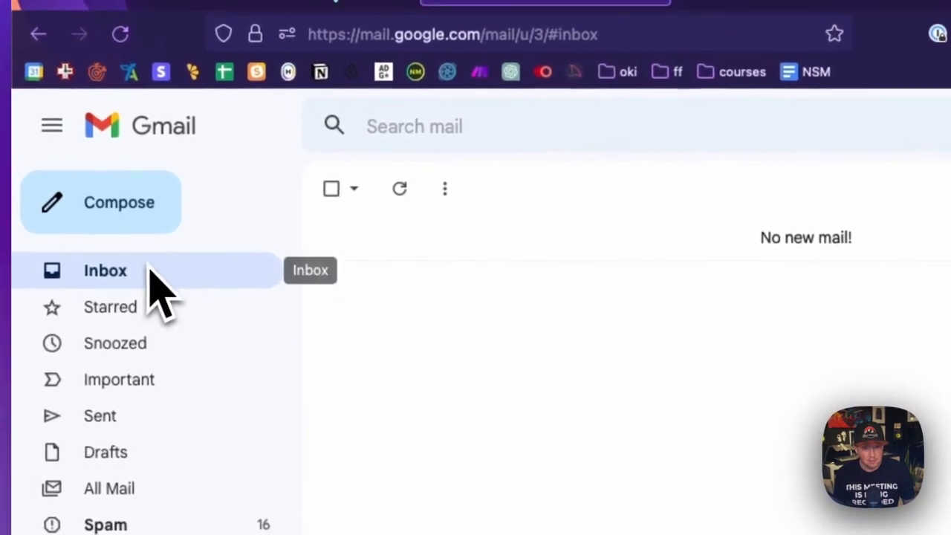
# Go to Gmail's Filters and Blocked Addresses settings and start creating a new filter.
pyautogui.doubleClick(801, 238)
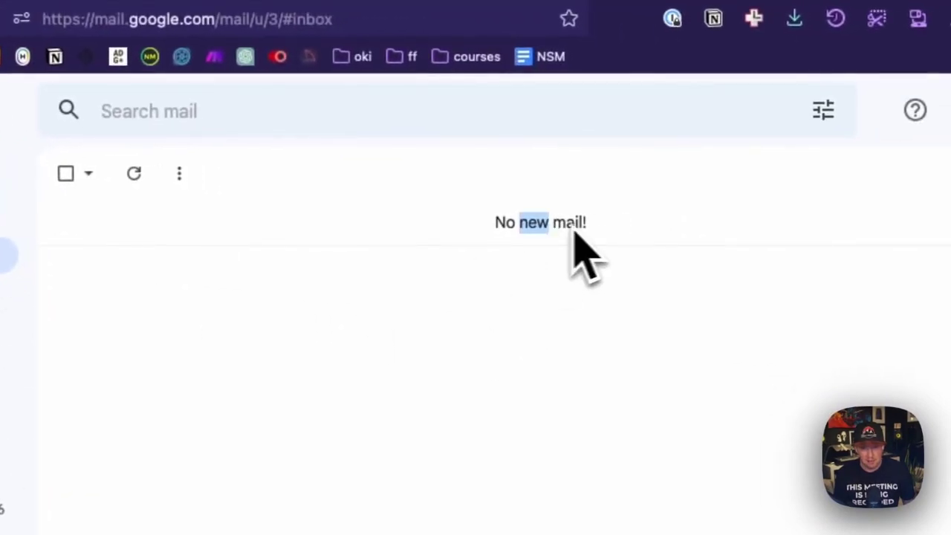
pyautogui.click(599, 231)
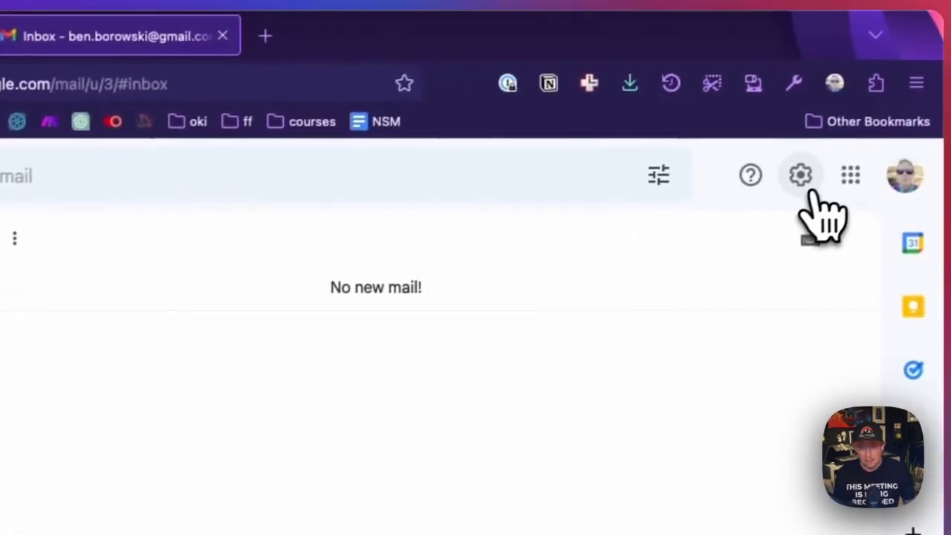
pyautogui.click(808, 187)
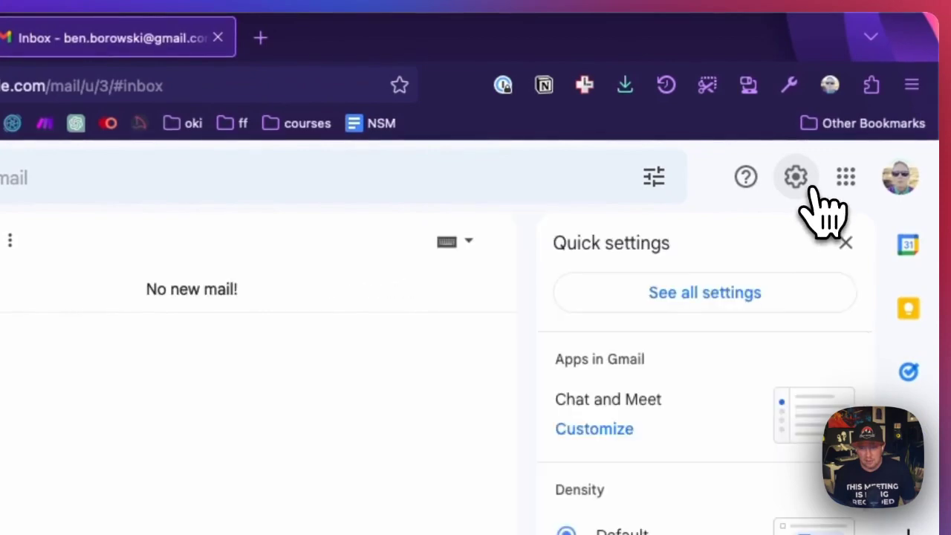
pyautogui.click(728, 296)
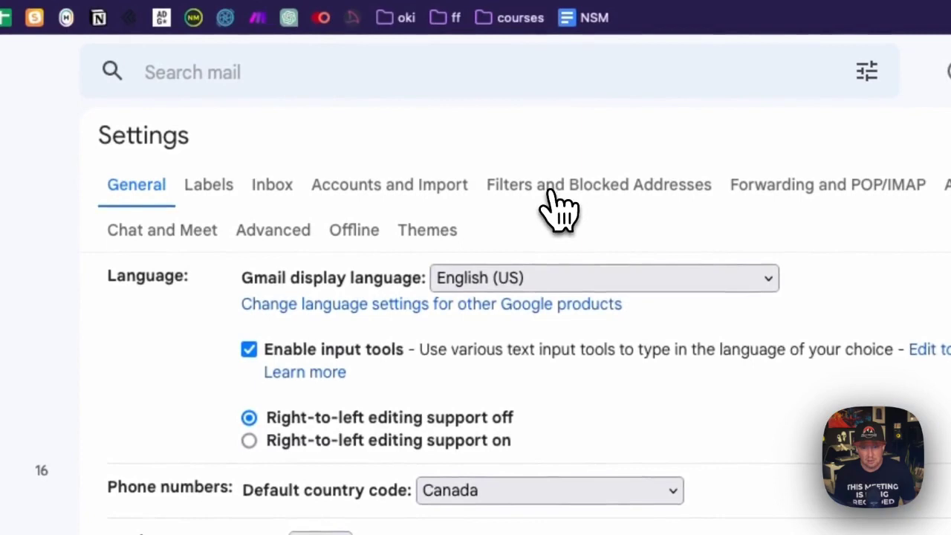
pyautogui.click(552, 195)
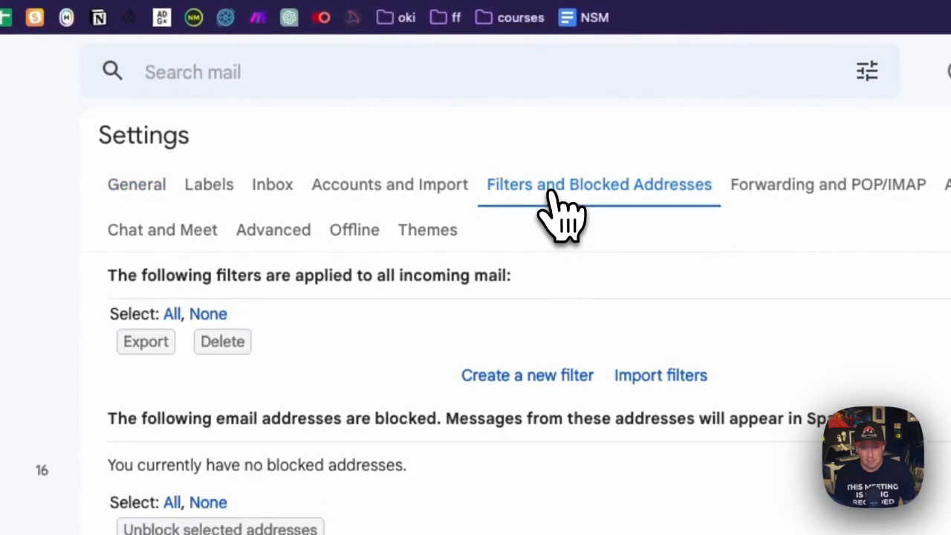
pyautogui.click(506, 379)
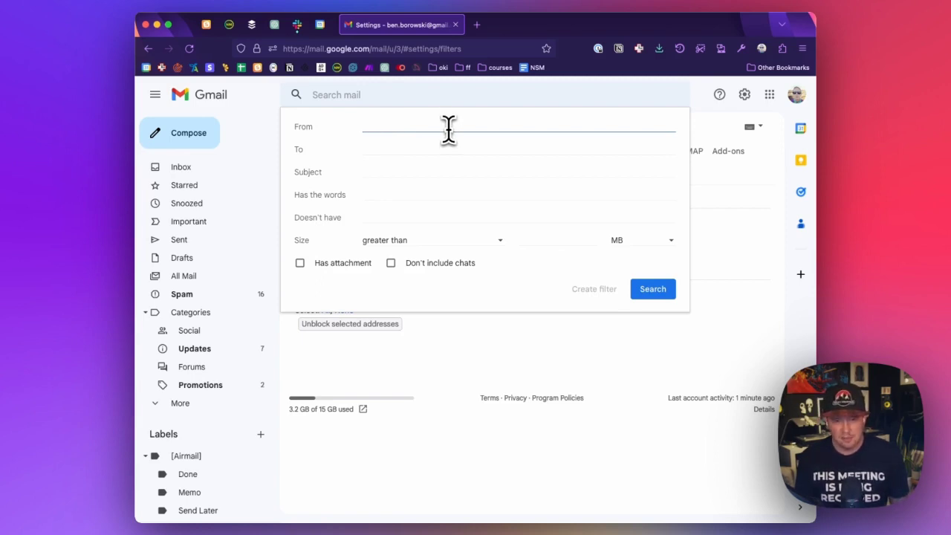
pyautogui.press('super+v')
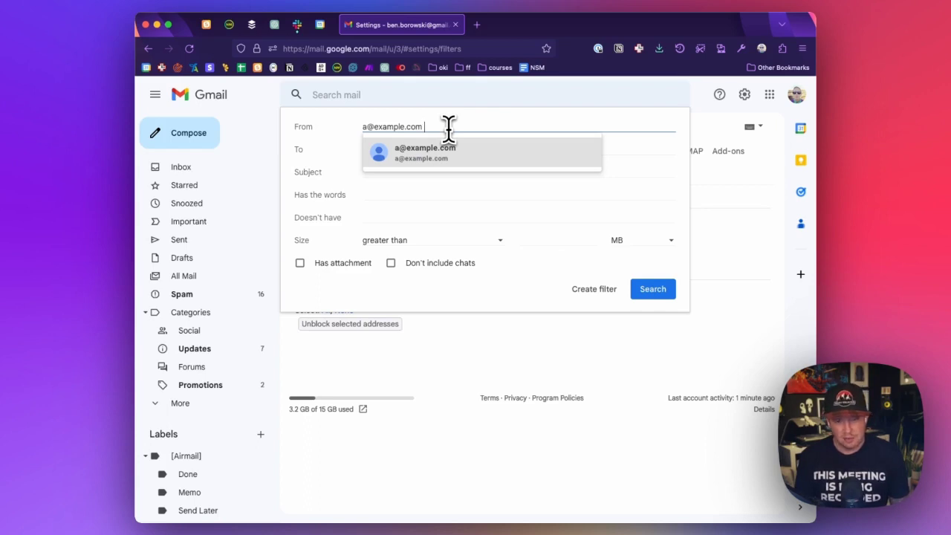
pyautogui.write('OR')
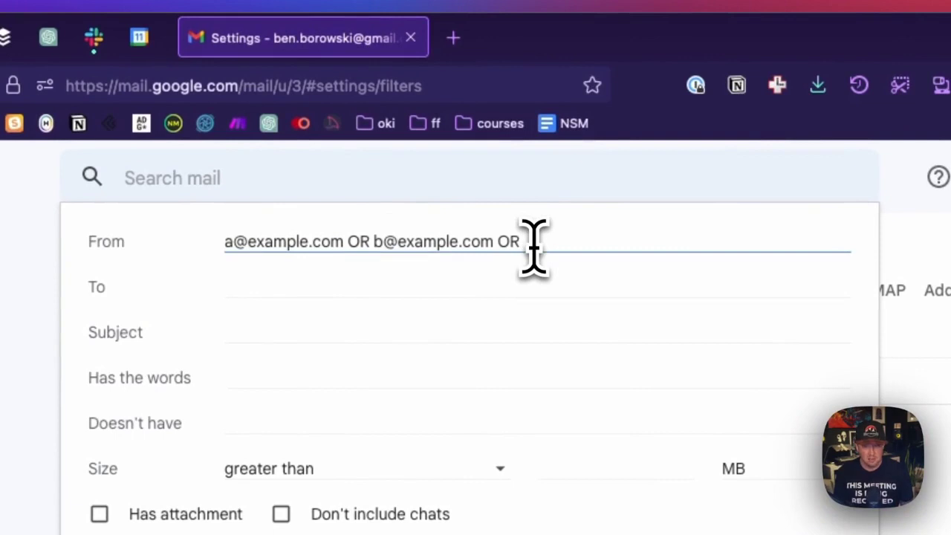
pyautogui.press('super+v')
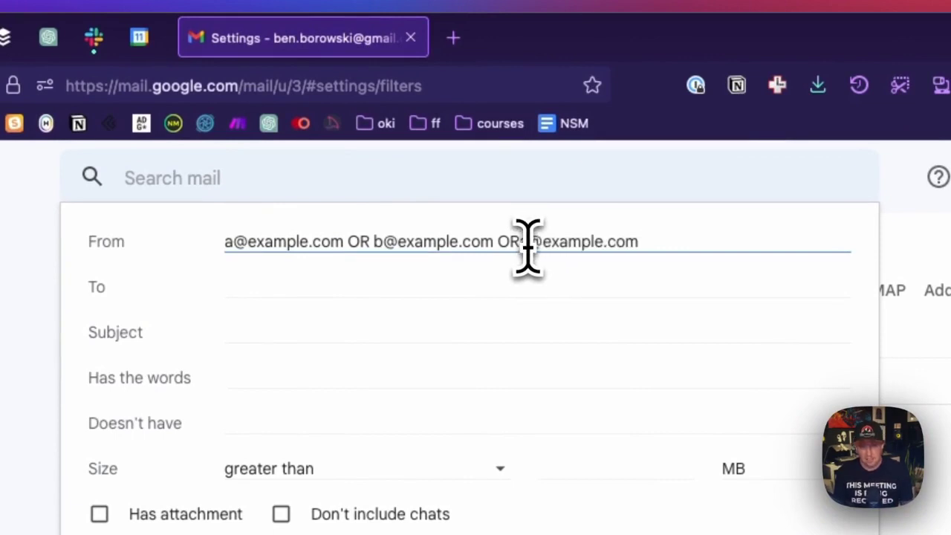
pyautogui.press('BackSpace')
pyautogui.write('m')
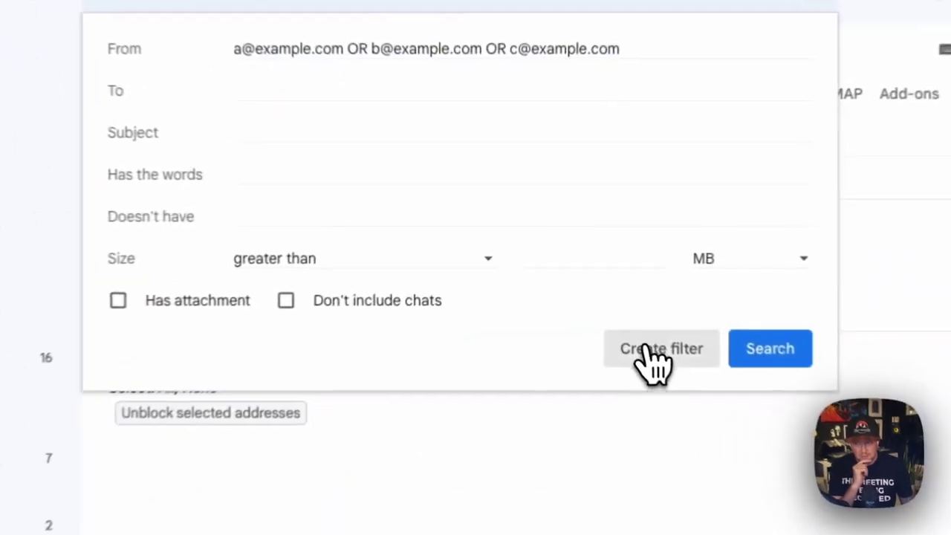
# Make matching mail skip the inbox and apply a newly created 'Newsletters' label.
pyautogui.click(591, 292)
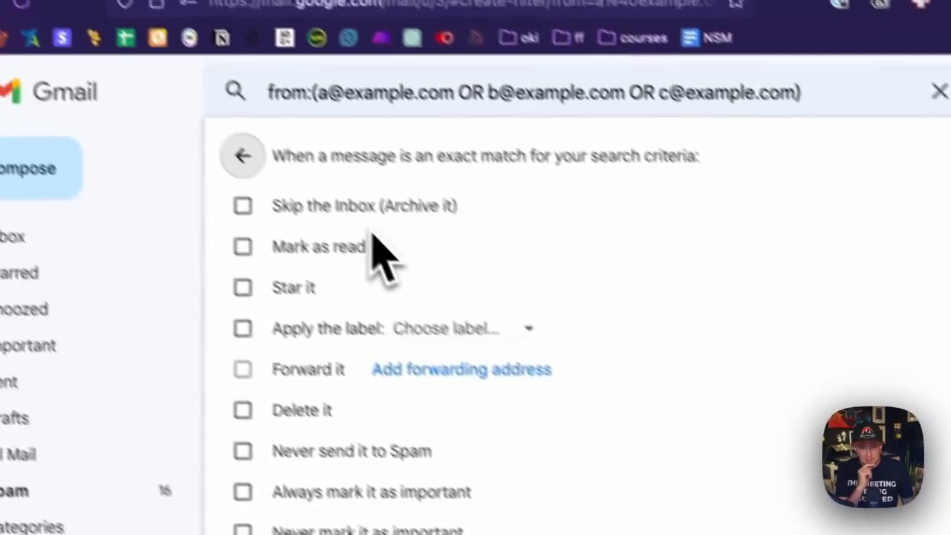
pyautogui.click(174, 87)
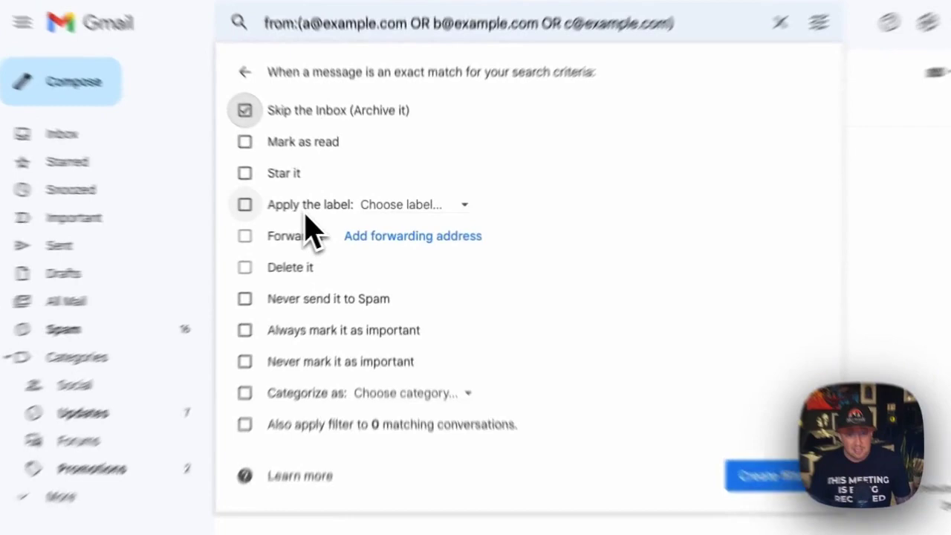
pyautogui.click(344, 217)
pyautogui.click(413, 215)
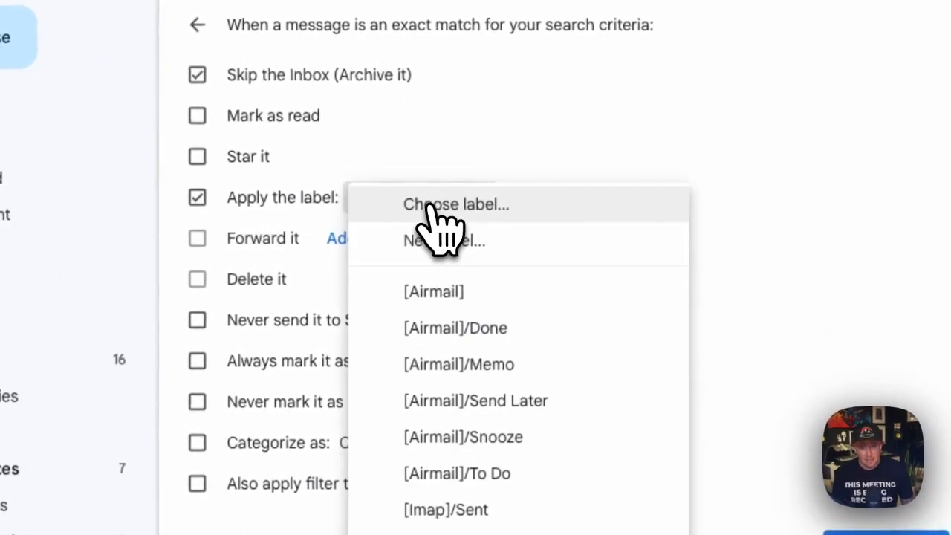
pyautogui.click(440, 233)
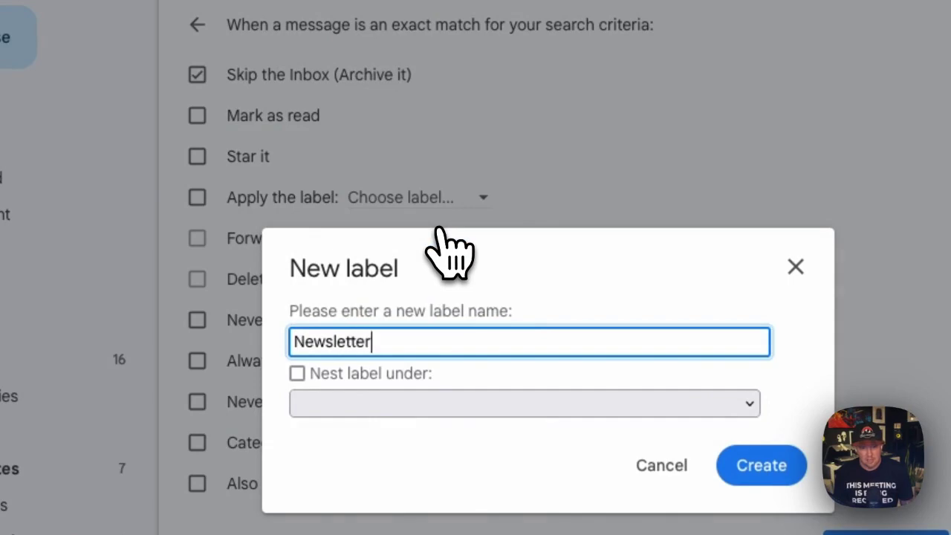
pyautogui.write('Newsletters')
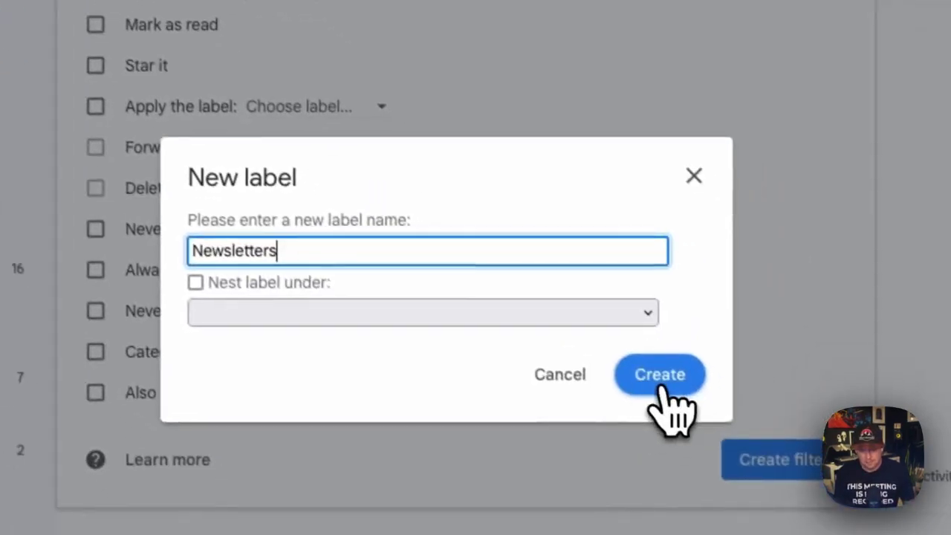
pyautogui.click(658, 388)
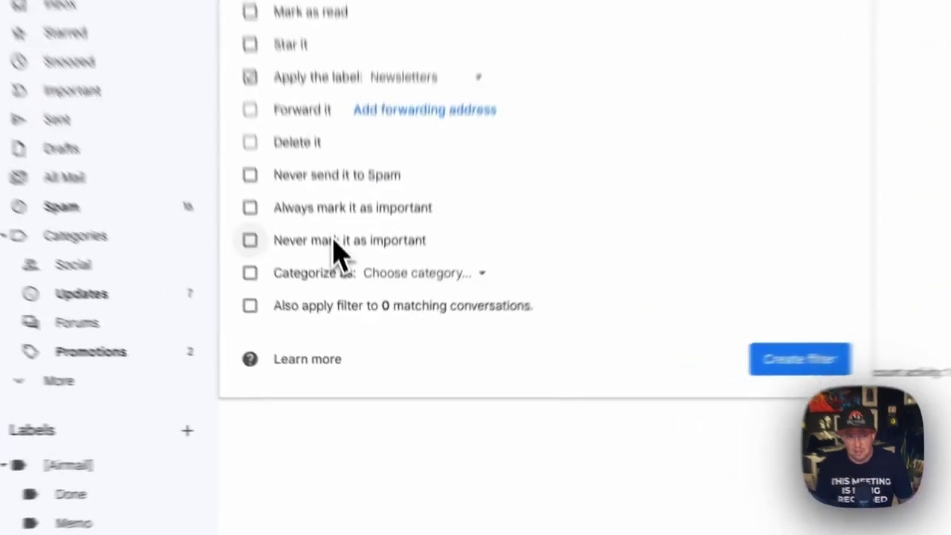
# Set the filter to never mark mail important and categorize it as Updates.
pyautogui.click(352, 315)
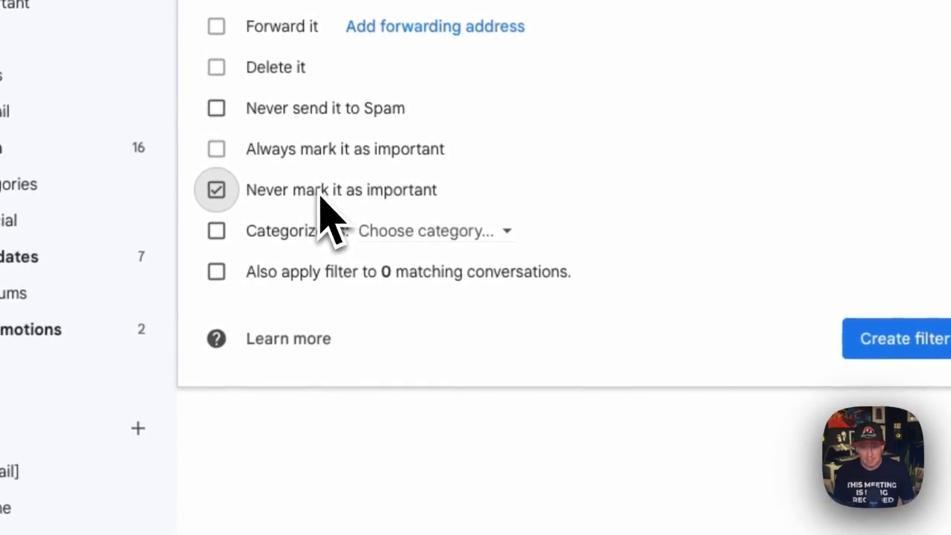
pyautogui.click(305, 231)
pyautogui.click(422, 235)
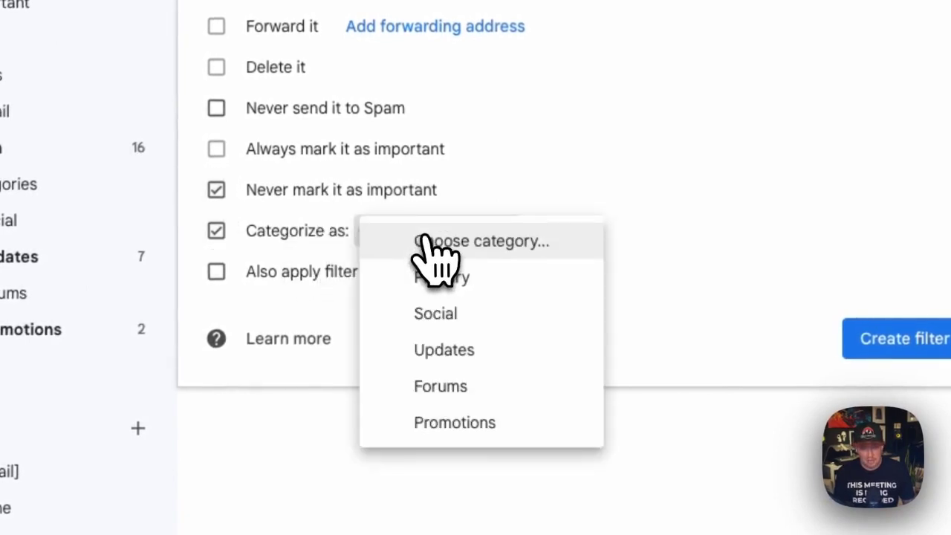
pyautogui.click(457, 353)
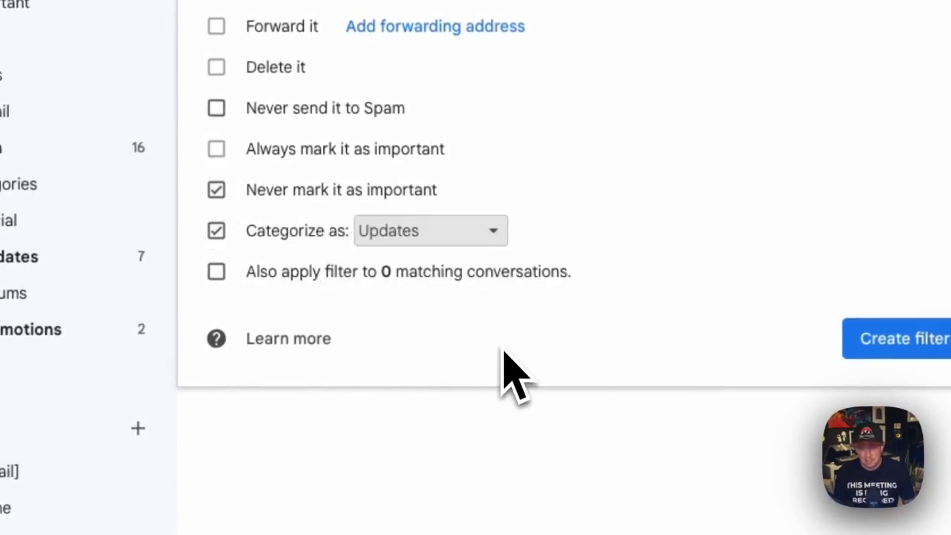
pyautogui.click(487, 237)
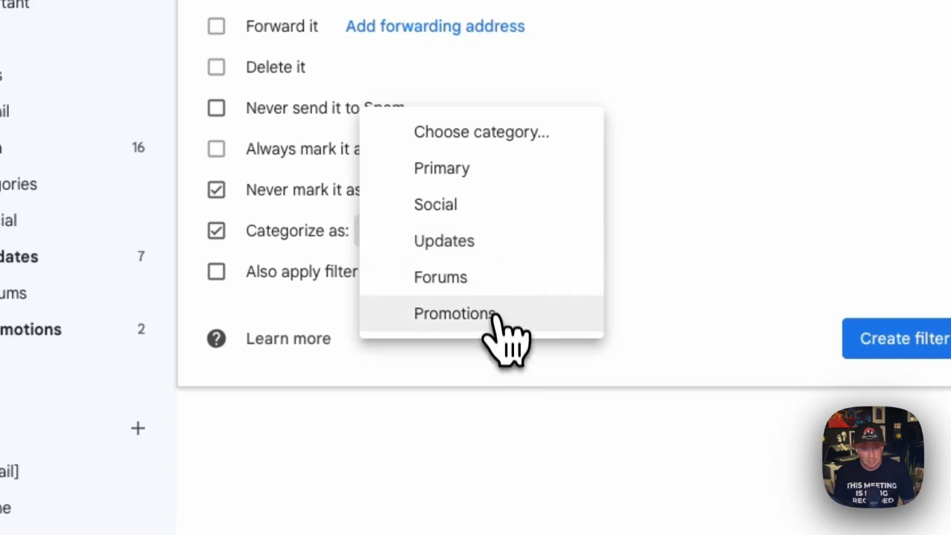
pyautogui.click(511, 254)
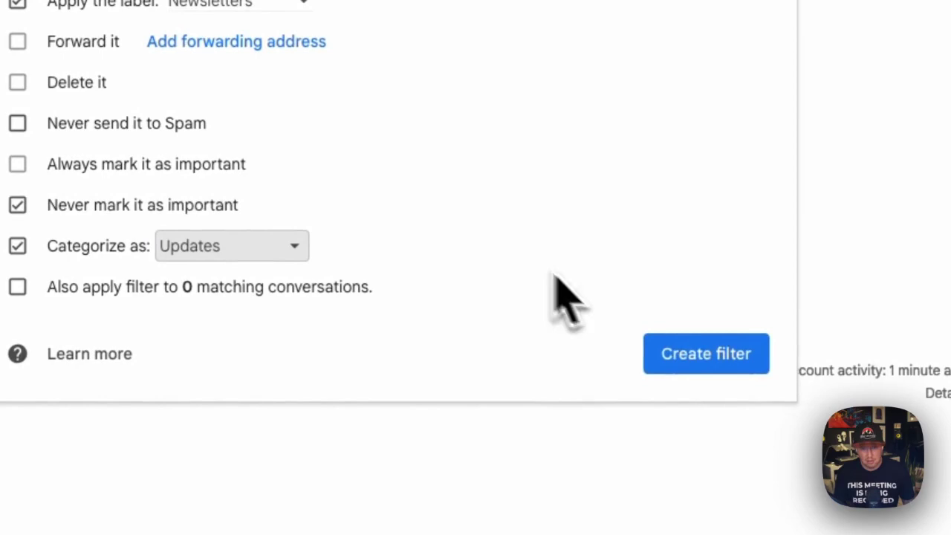
# Save the filter and highlight the Newsletters label in its confirmation summary.
pyautogui.click(702, 368)
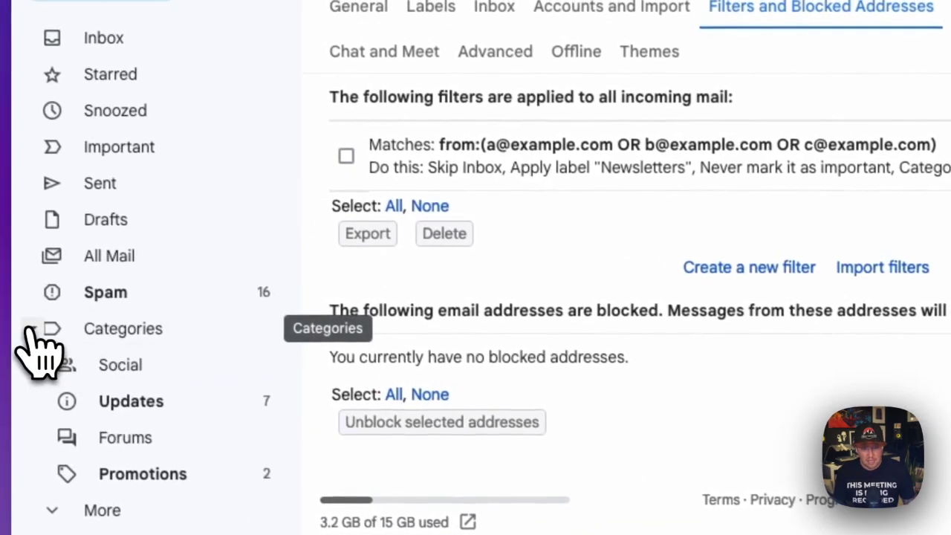
pyautogui.click(32, 331)
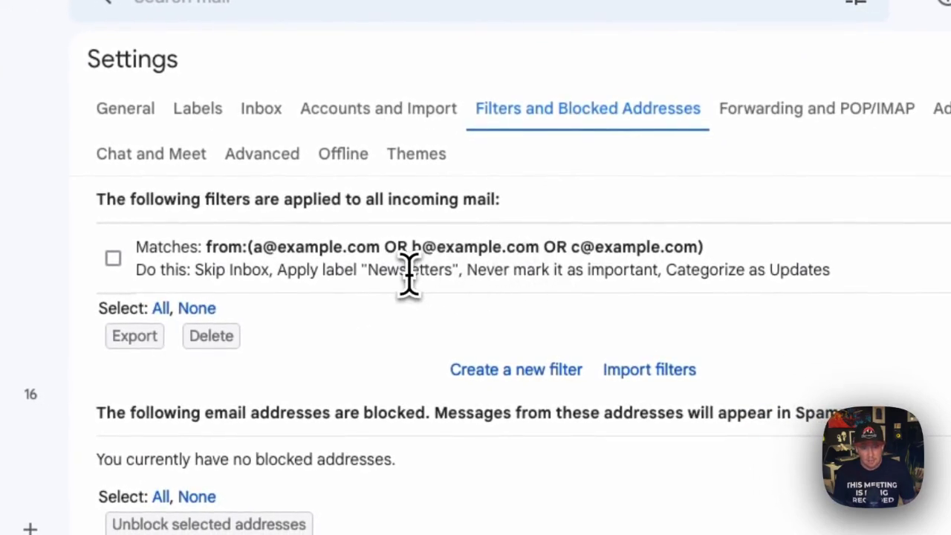
pyautogui.doubleClick(407, 271)
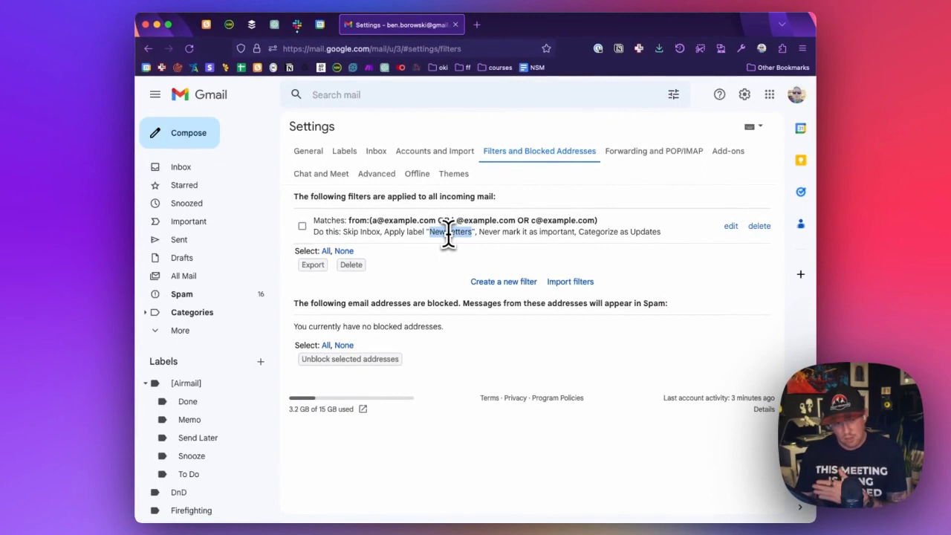
# Expand More in the sidebar and open the still-empty Newsletters label.
pyautogui.click(160, 332)
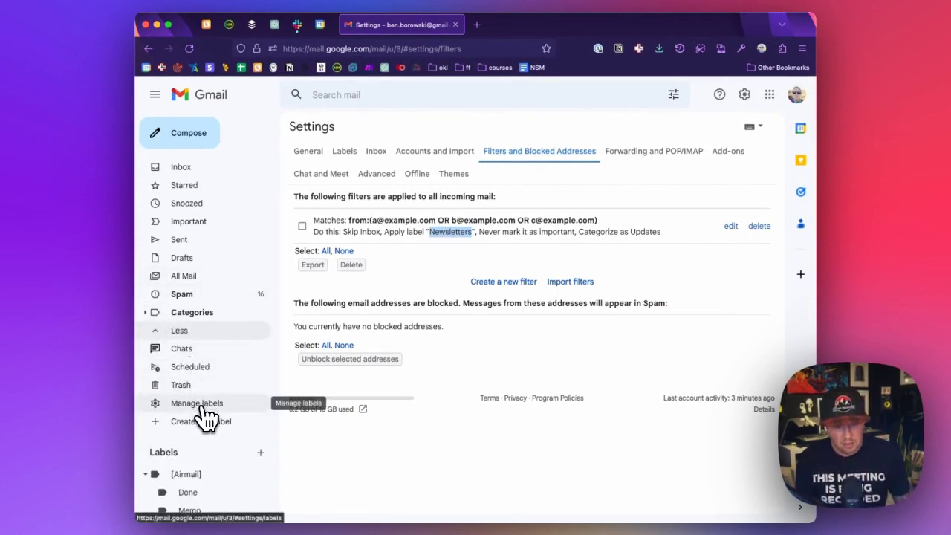
pyautogui.scroll(-2, 205, 416)
pyautogui.scroll(-4, 205, 416)
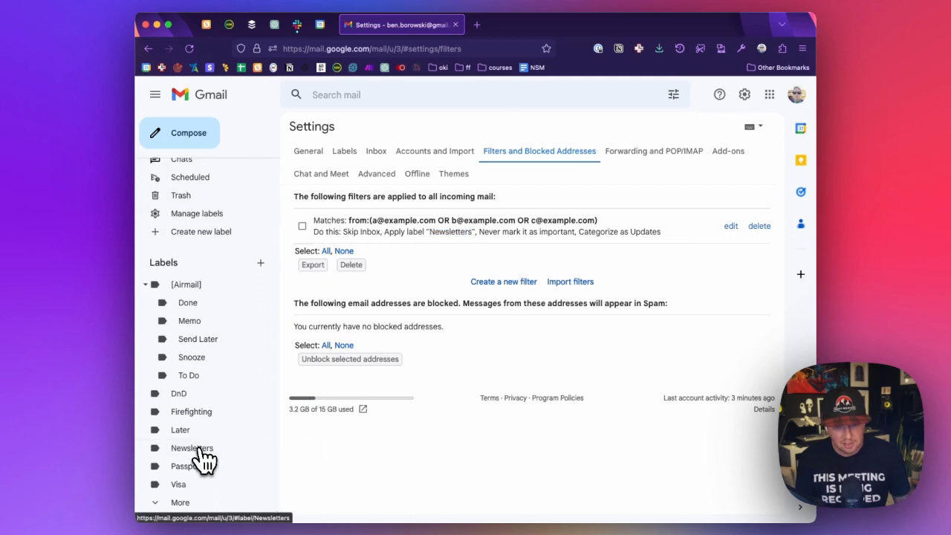
pyautogui.click(201, 453)
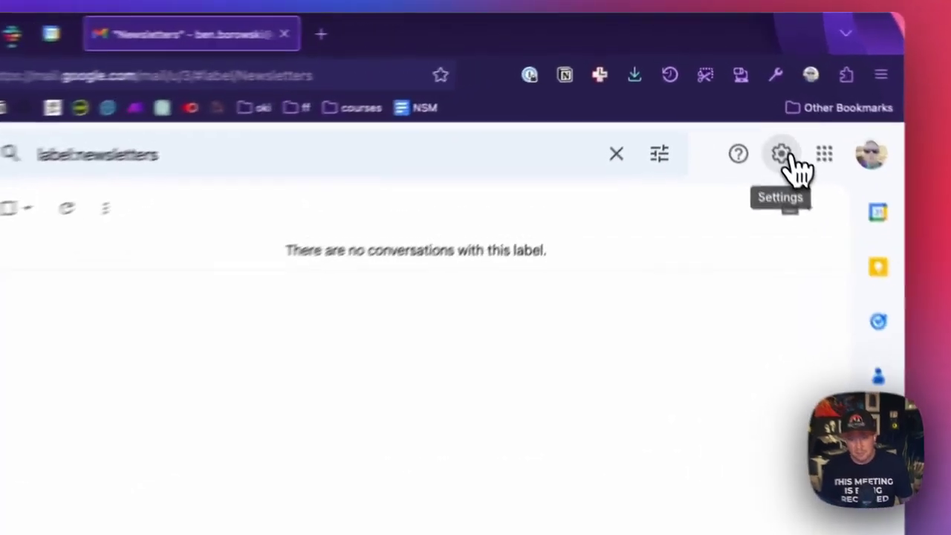
# Reach Gmail's filter list and edit the Newsletters filter's criteria.
pyautogui.click(748, 96)
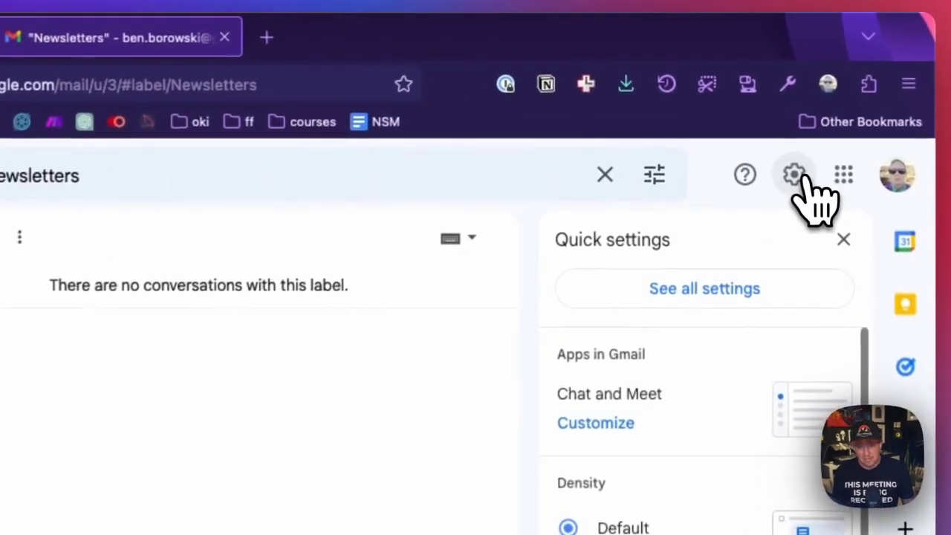
pyautogui.click(688, 286)
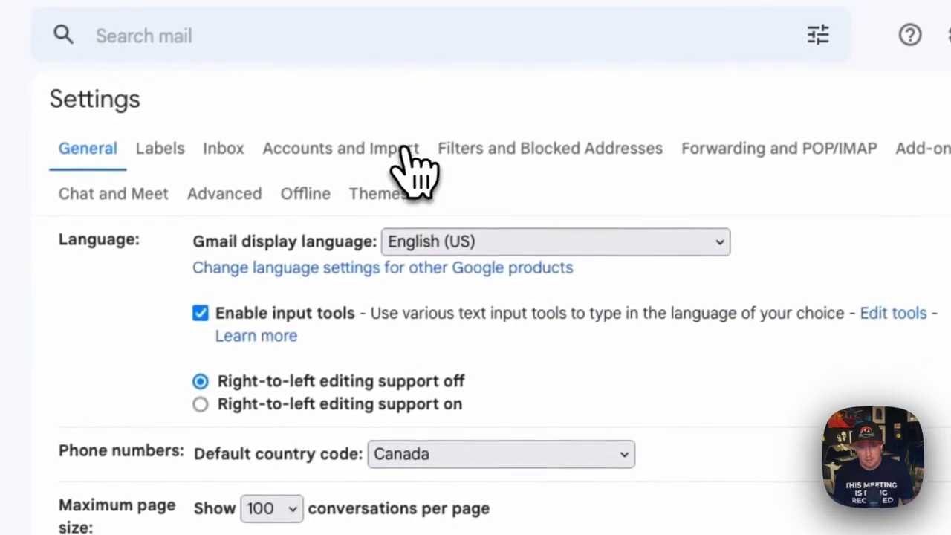
pyautogui.click(510, 149)
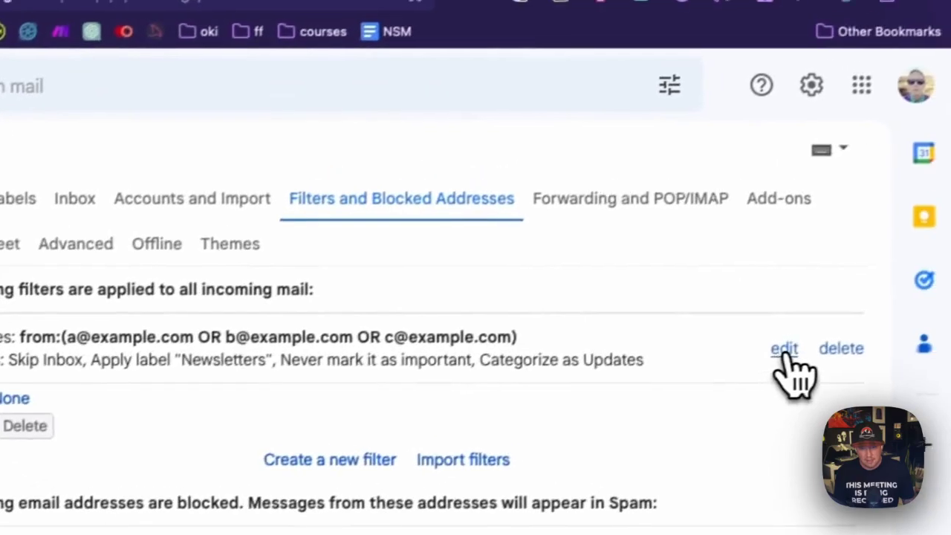
pyautogui.click(915, 276)
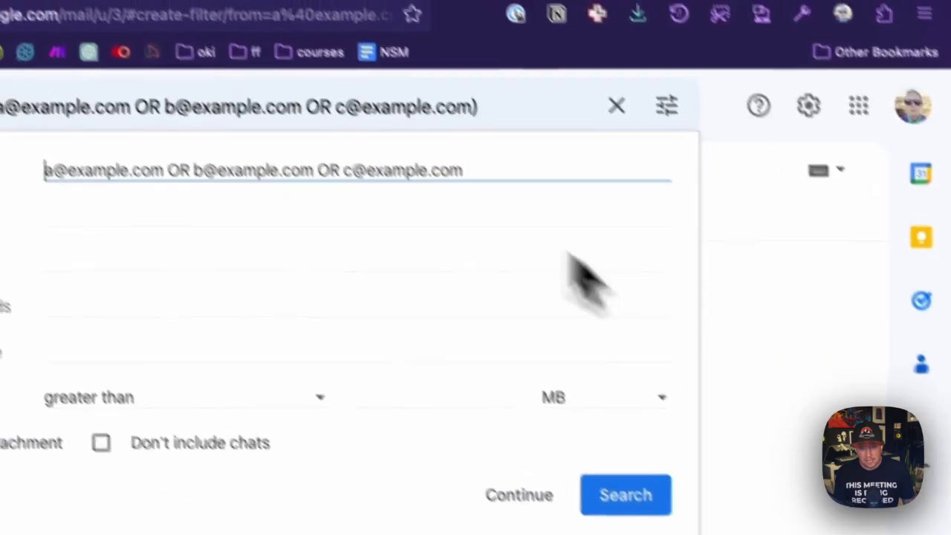
pyautogui.click(511, 171)
pyautogui.write('OR d')
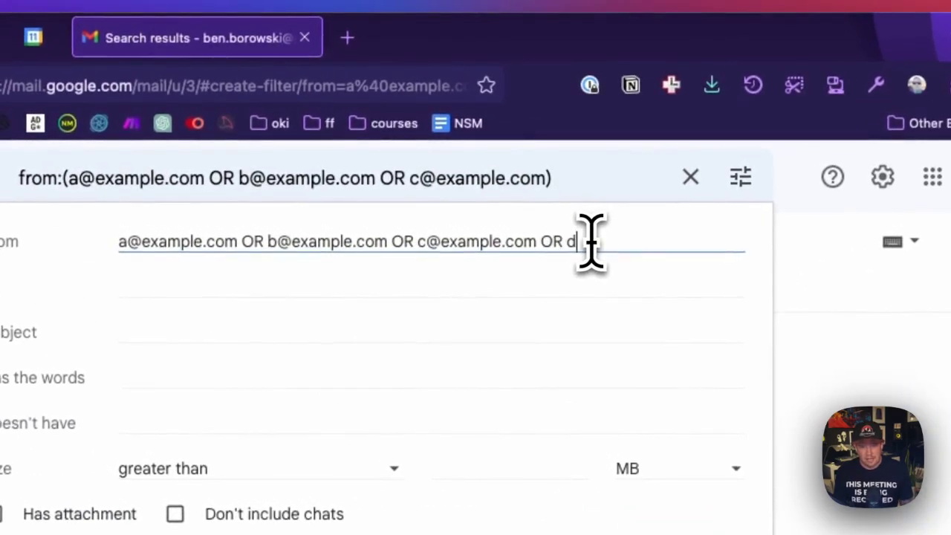
pyautogui.write('@example.com')
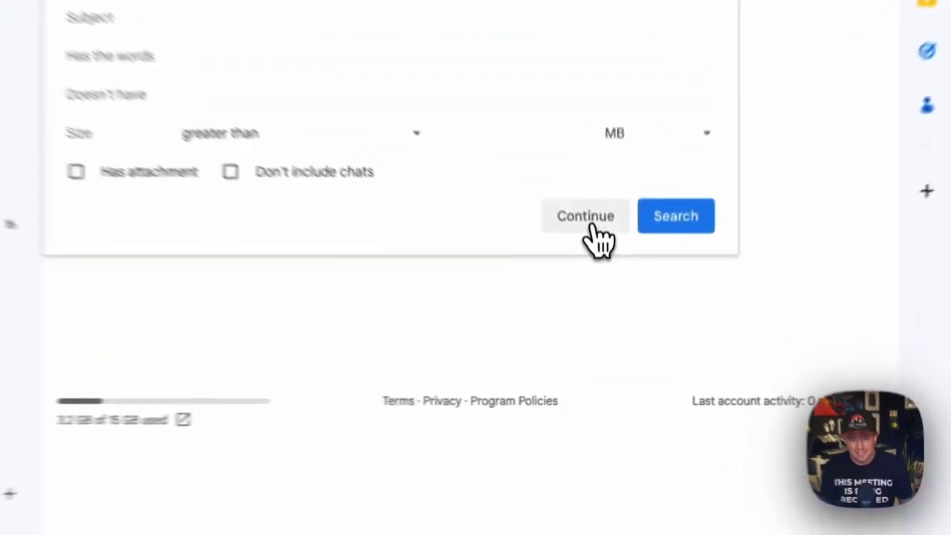
pyautogui.click(598, 291)
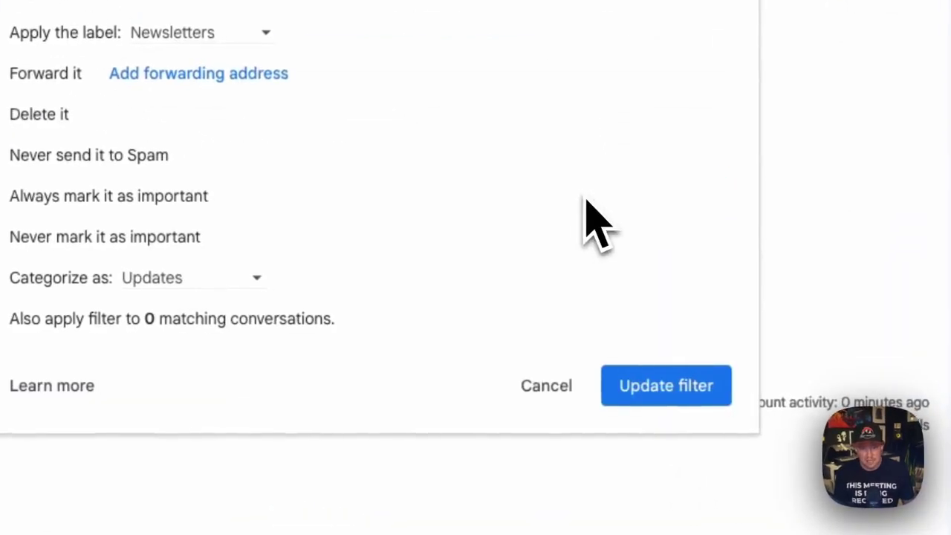
pyautogui.click(678, 398)
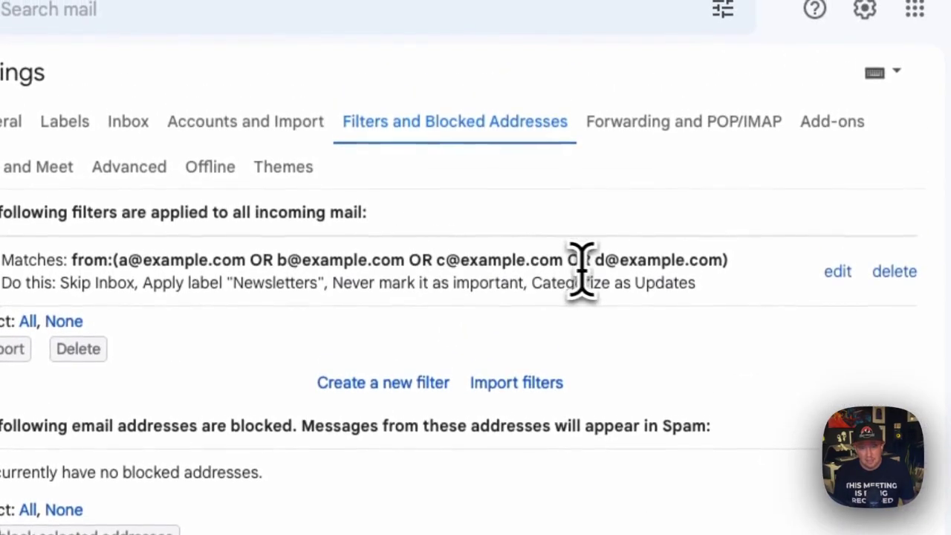
pyautogui.moveTo(595, 261); pyautogui.dragTo(716, 271)
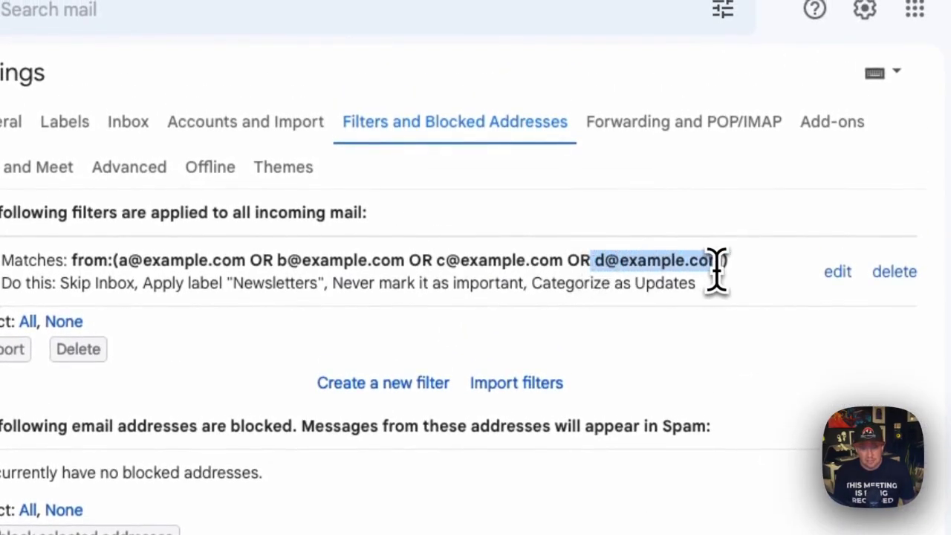
pyautogui.click(551, 266)
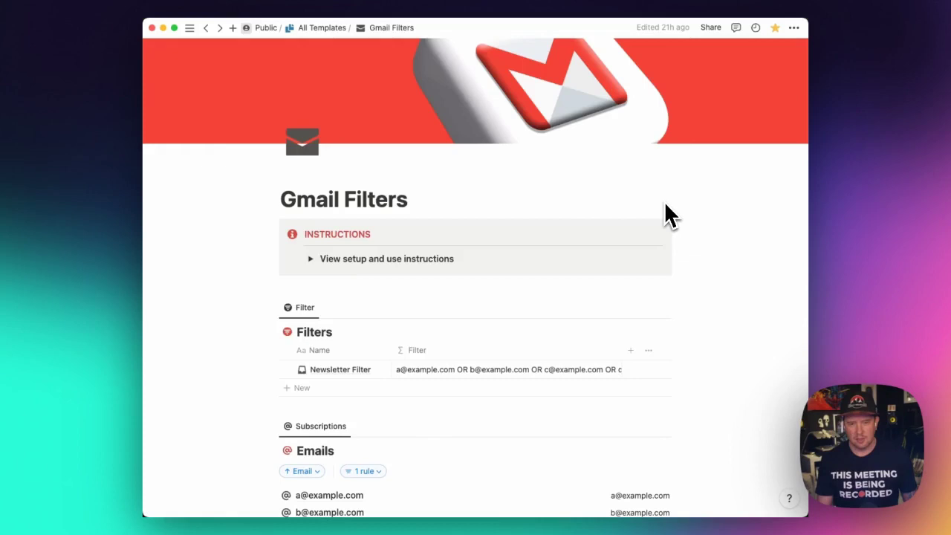
# Scroll through the Notion Gmail Filters template, briefly expanding its setup instructions.
pyautogui.scroll(-1, 601, 217)
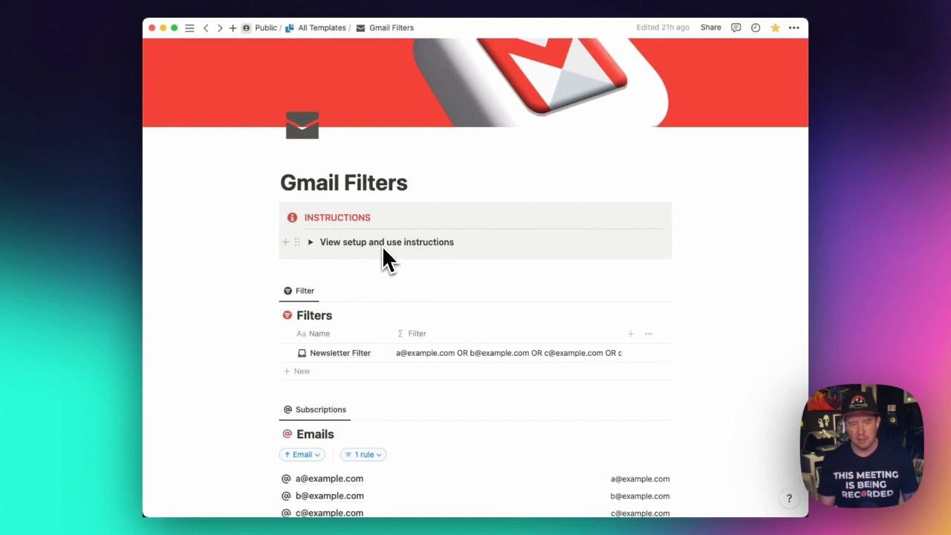
pyautogui.click(311, 244)
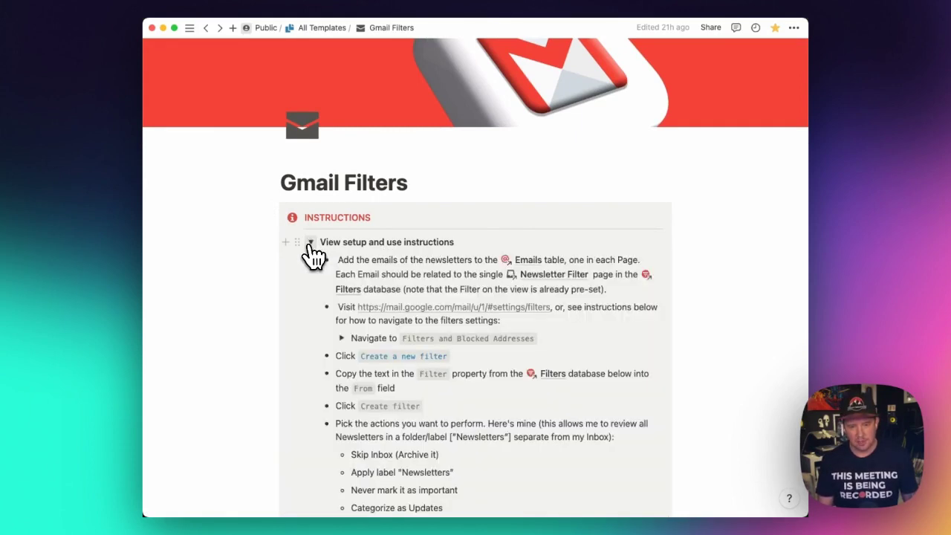
pyautogui.click(310, 244)
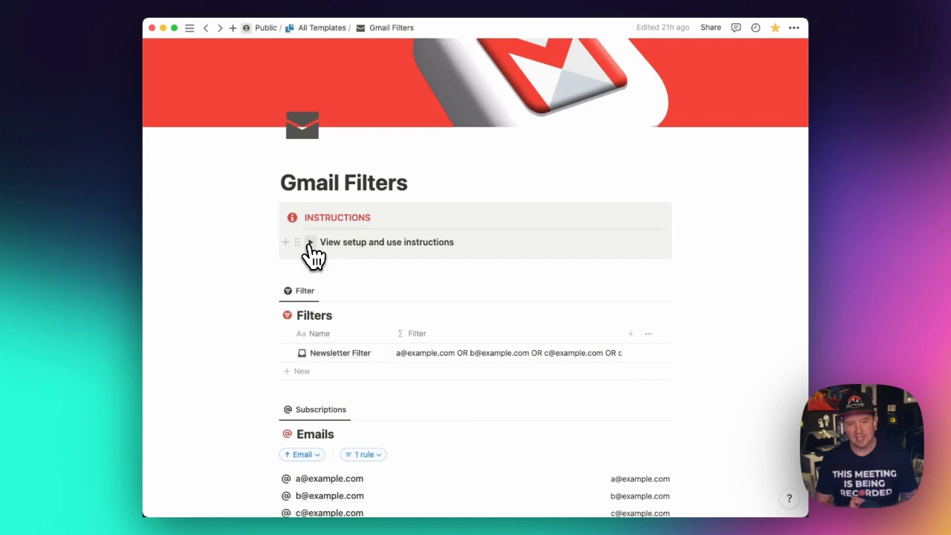
pyautogui.scroll(-2, 467, 315)
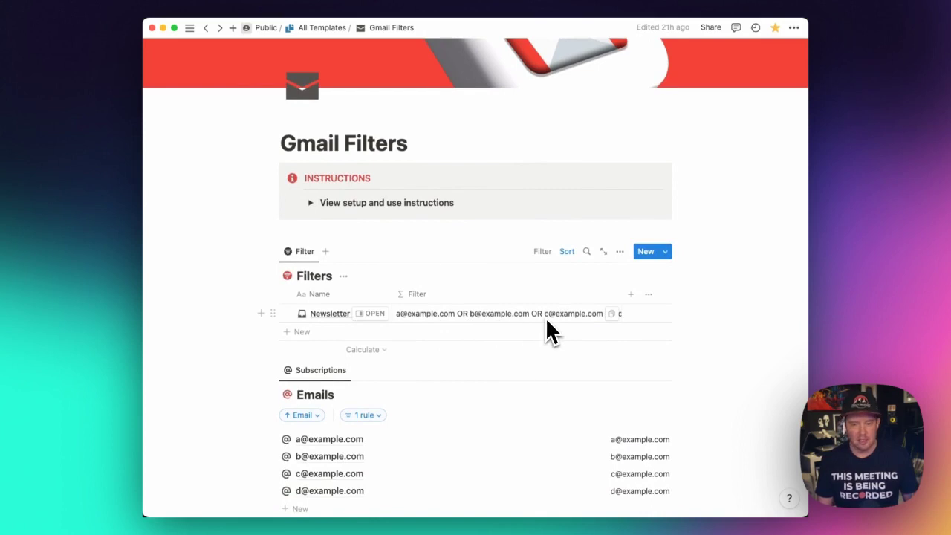
pyautogui.scroll(-1, 547, 319)
pyautogui.scroll(-3, 548, 322)
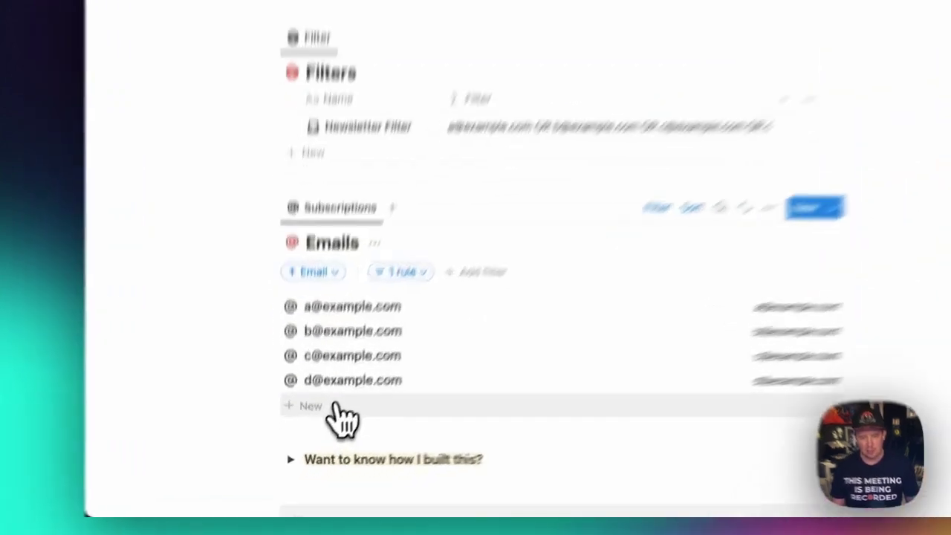
pyautogui.click(317, 439)
pyautogui.write('e@e')
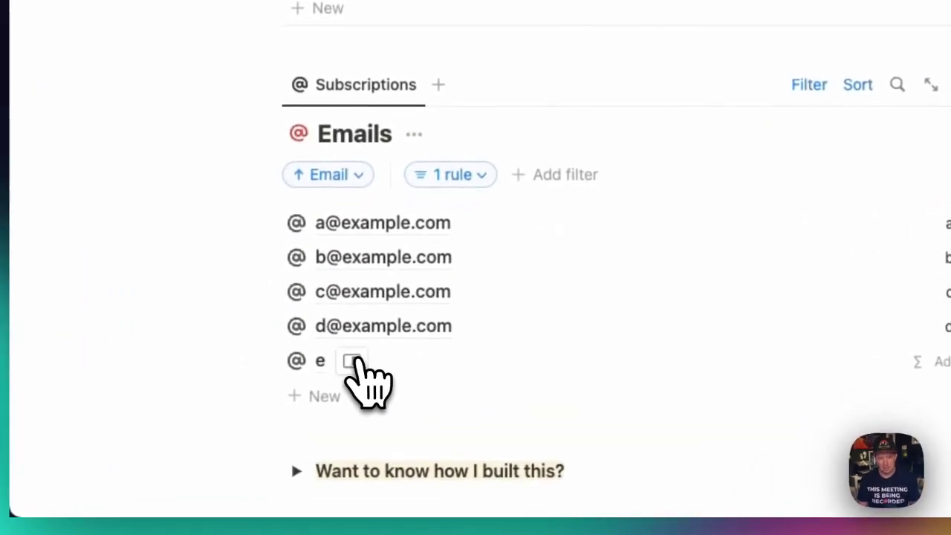
pyautogui.write('xample.co')
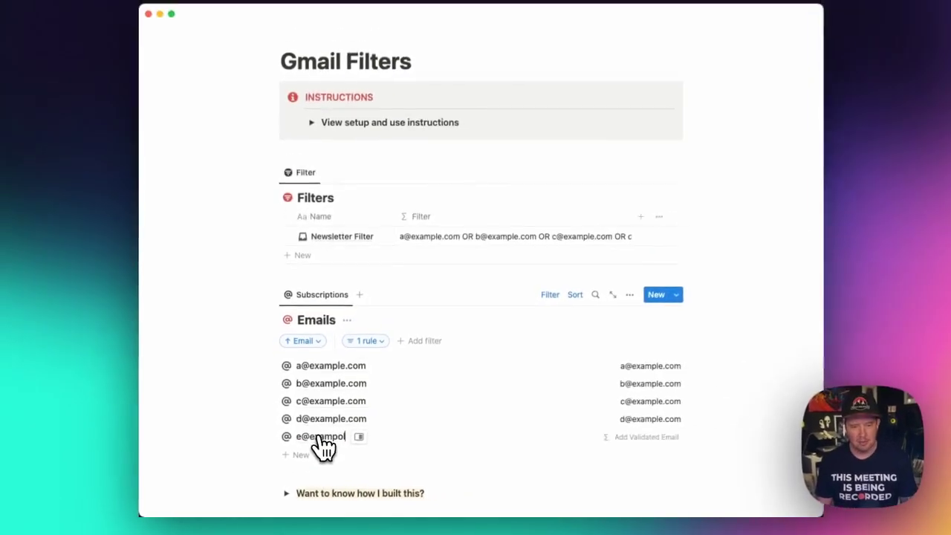
pyautogui.write('m')
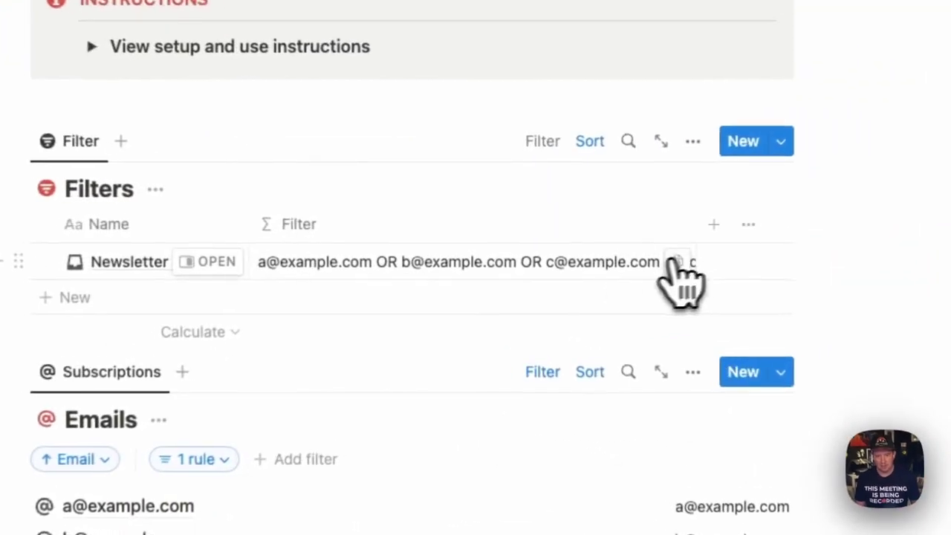
pyautogui.click(301, 267)
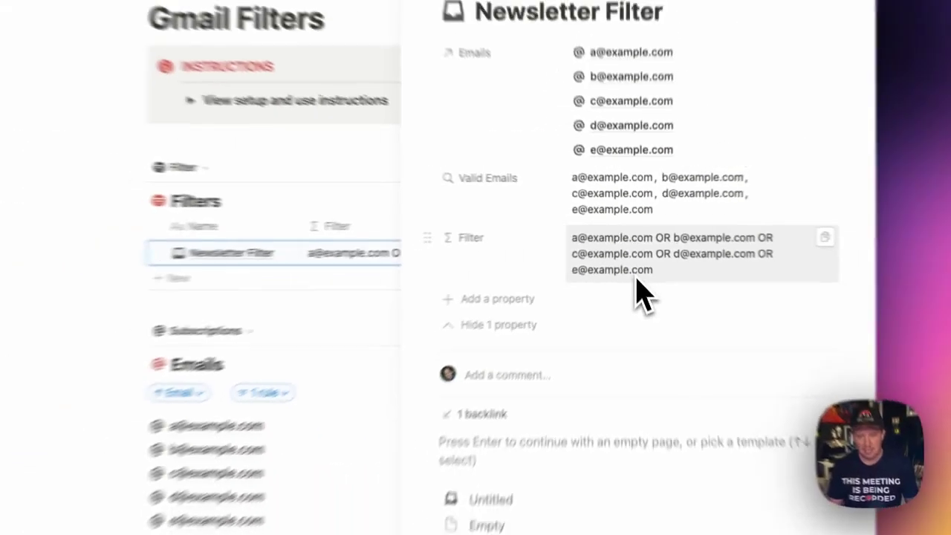
pyautogui.click(637, 301)
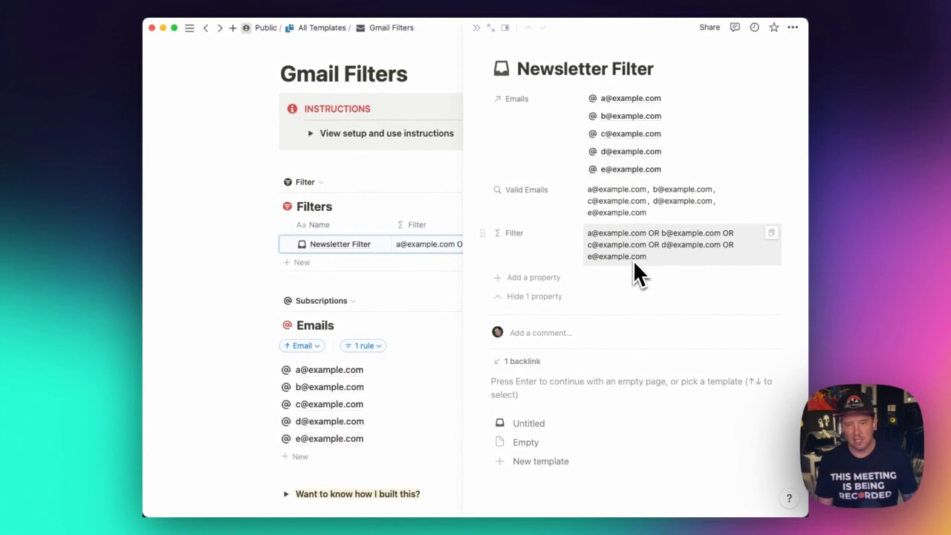
pyautogui.click(274, 421)
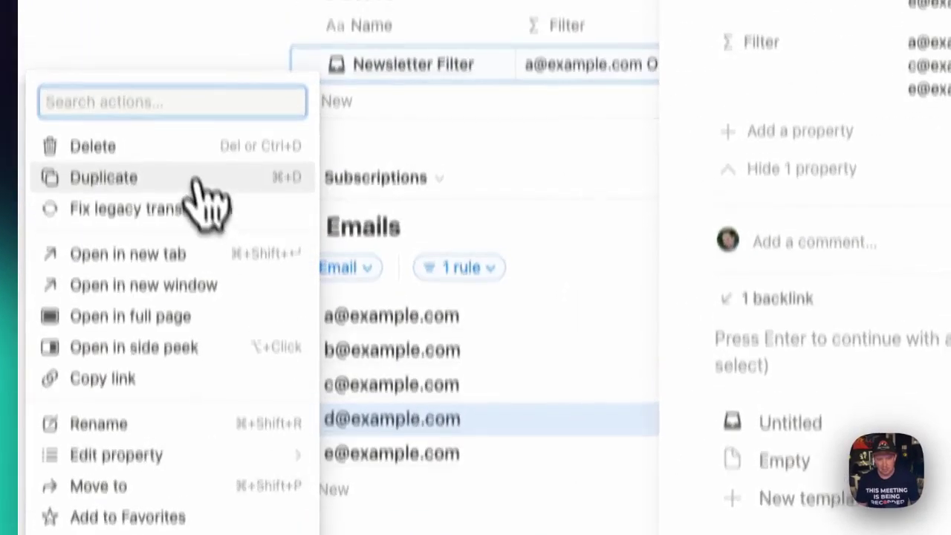
pyautogui.click(184, 149)
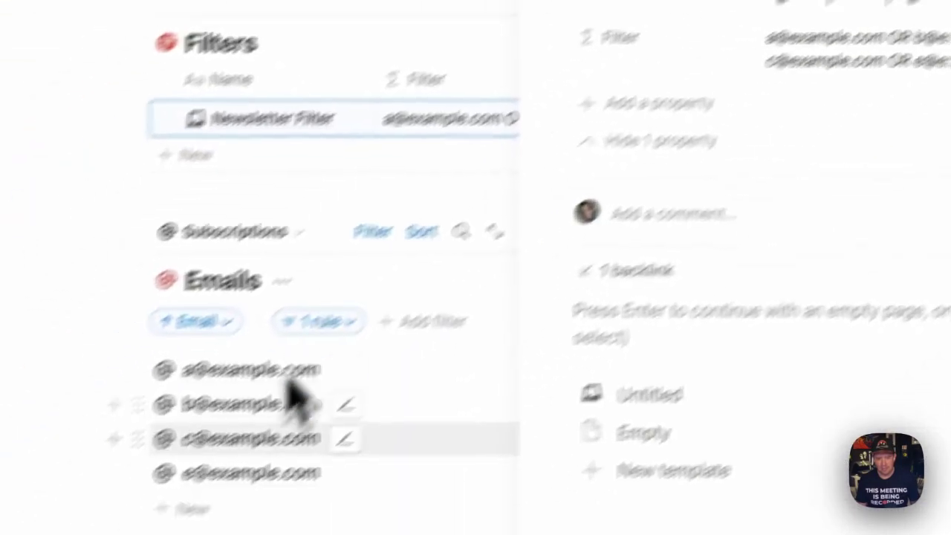
pyautogui.click(276, 401)
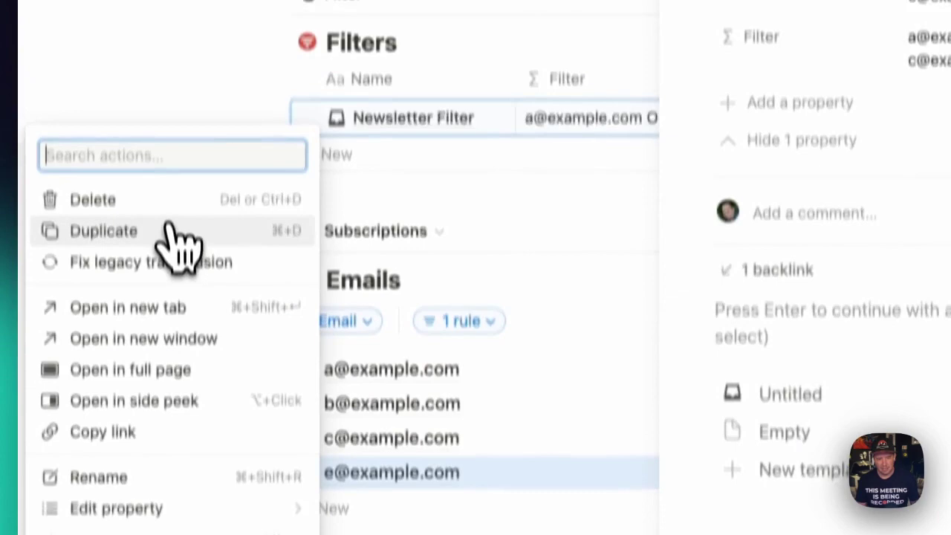
pyautogui.click(165, 125)
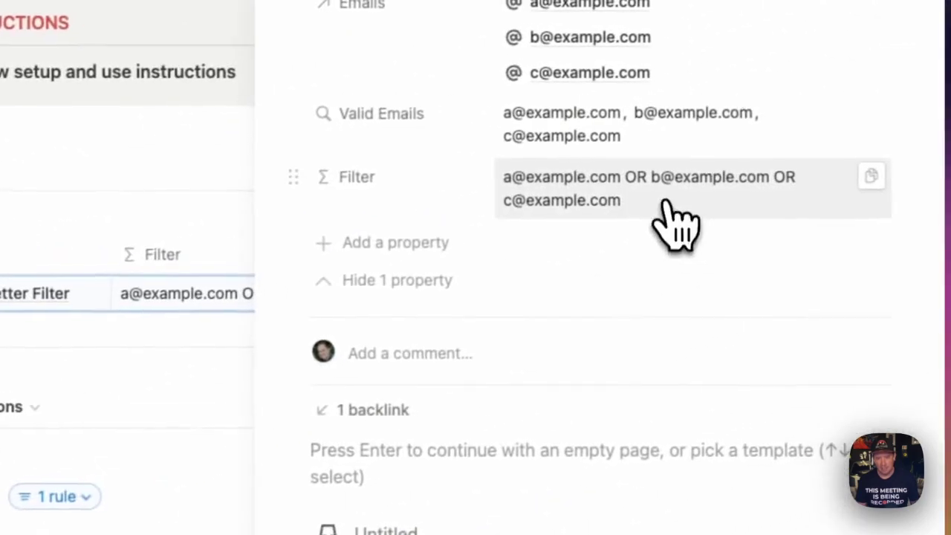
# Copy the shortened Filter string, hide Valid Emails, and close the side peek.
pyautogui.click(933, 158)
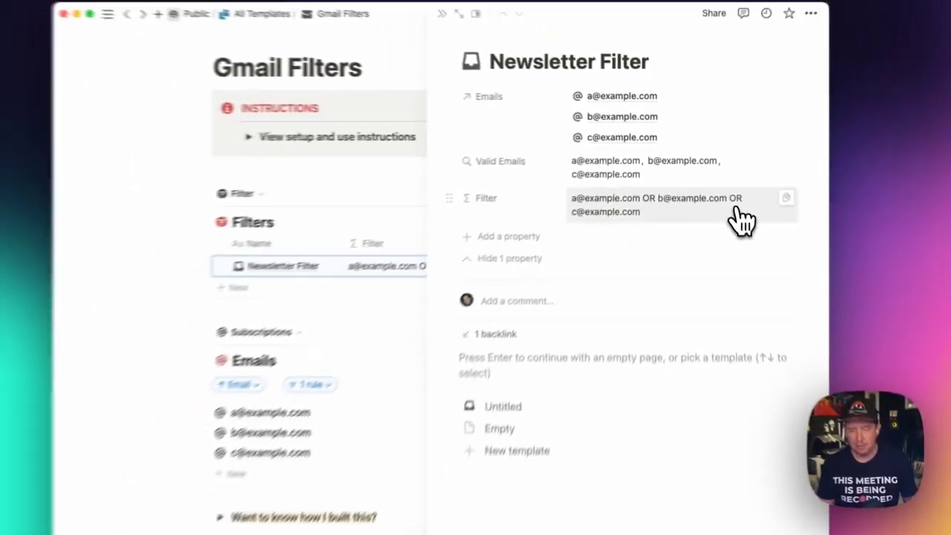
pyautogui.click(774, 281)
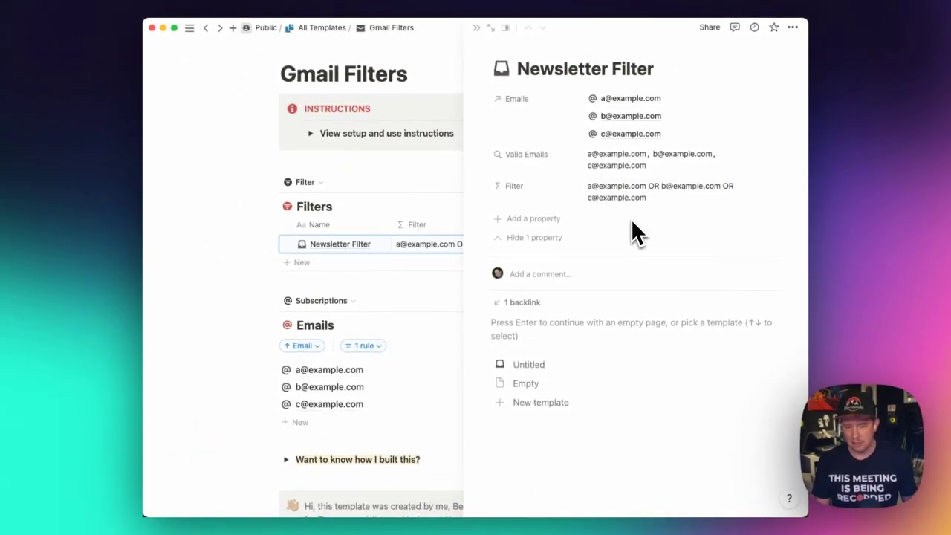
pyautogui.click(534, 237)
pyautogui.click(476, 28)
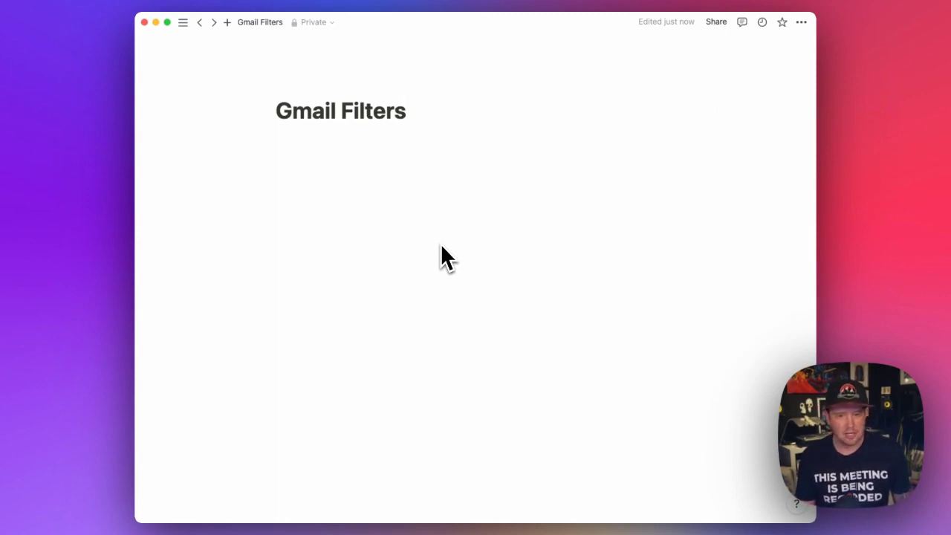
# Insert a new table database titled 'Email Addresses' and delete its Tags property.
pyautogui.press('Return')
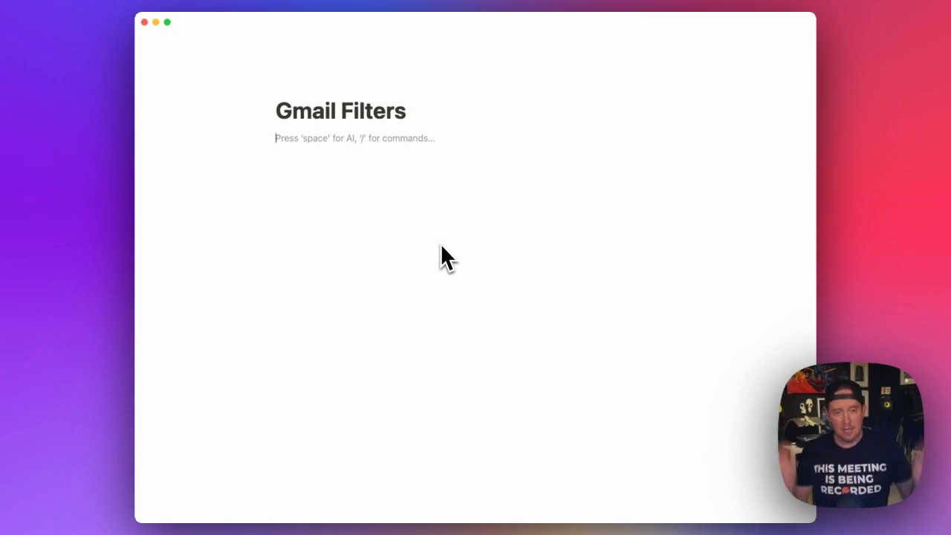
pyautogui.write('/')
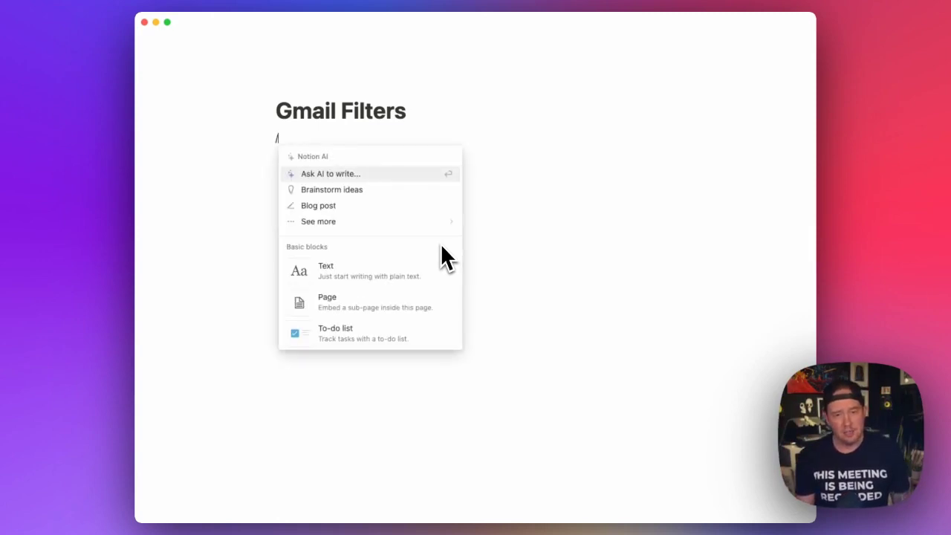
pyautogui.write('v')
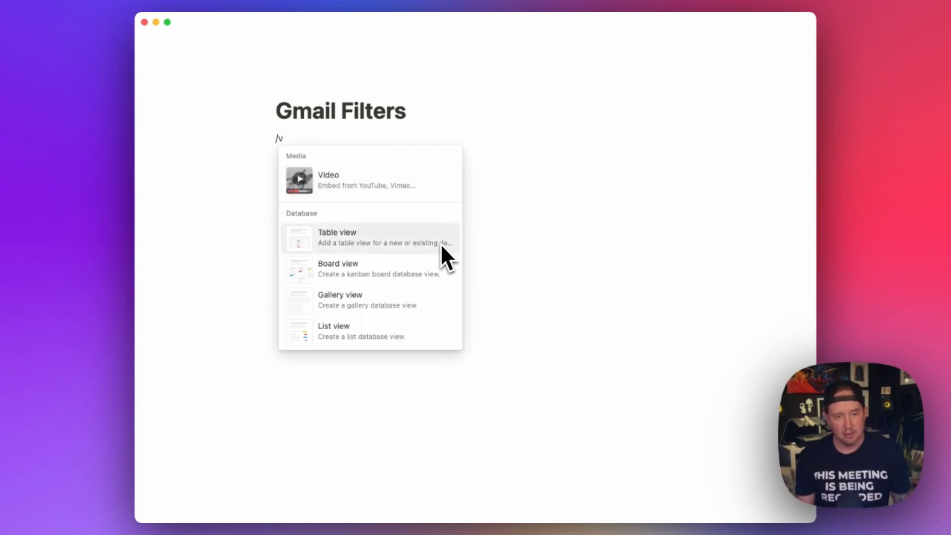
pyautogui.click(442, 247)
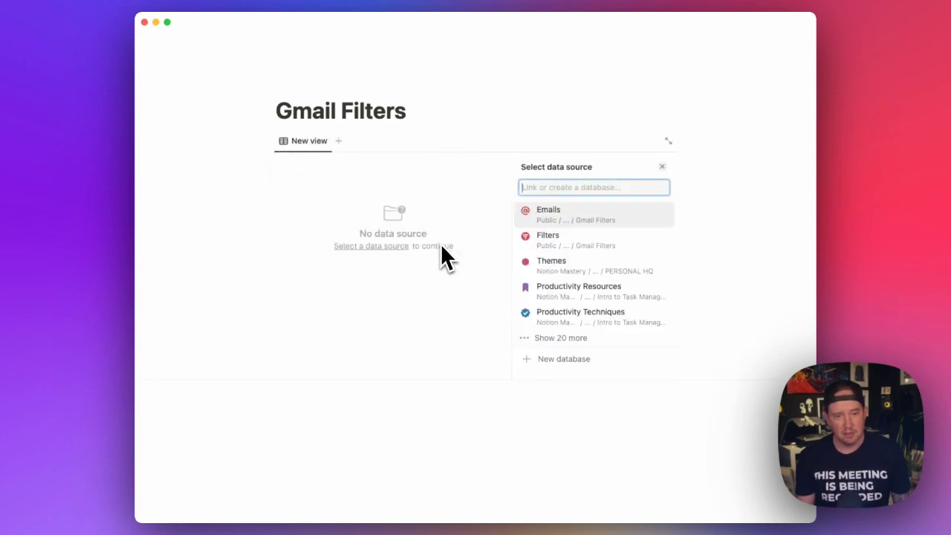
pyautogui.click(583, 359)
pyautogui.write('Email Addresses')
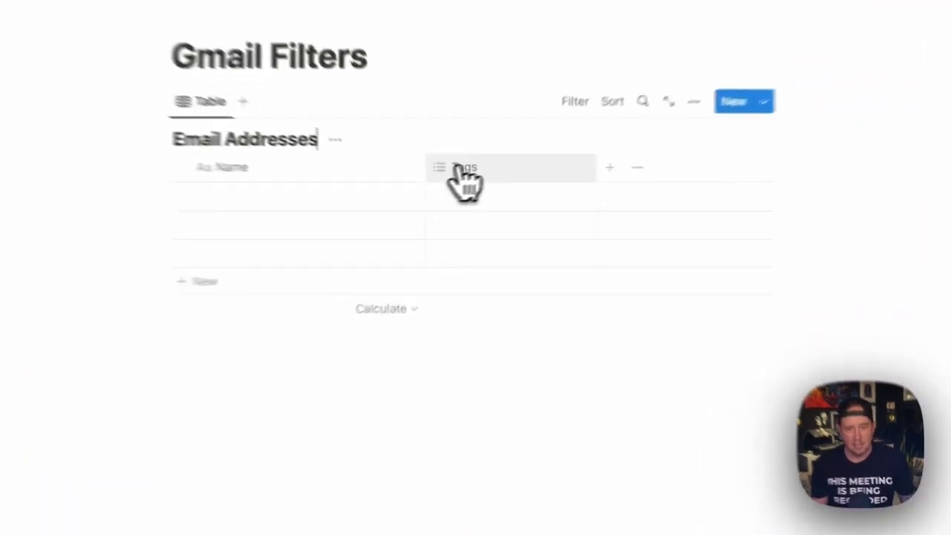
pyautogui.click(473, 185)
pyautogui.click(524, 457)
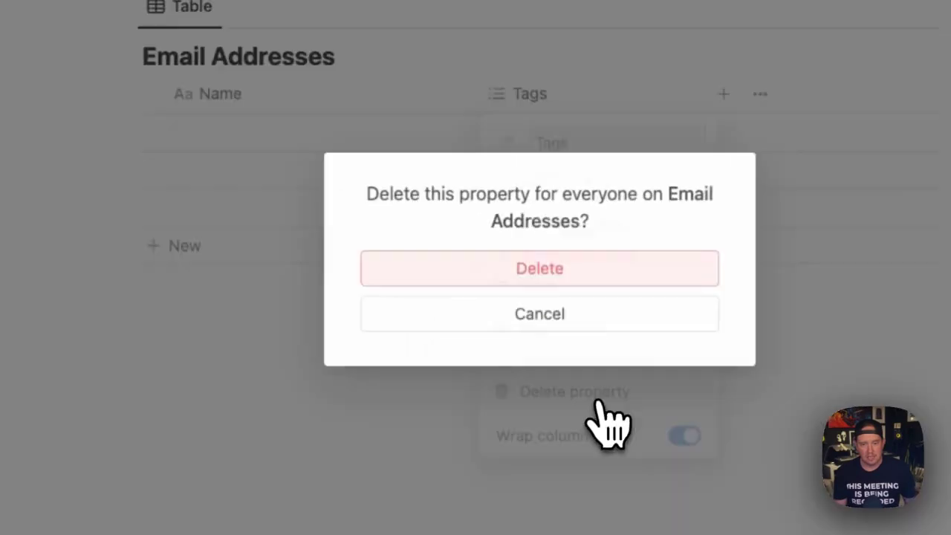
pyautogui.click(430, 327)
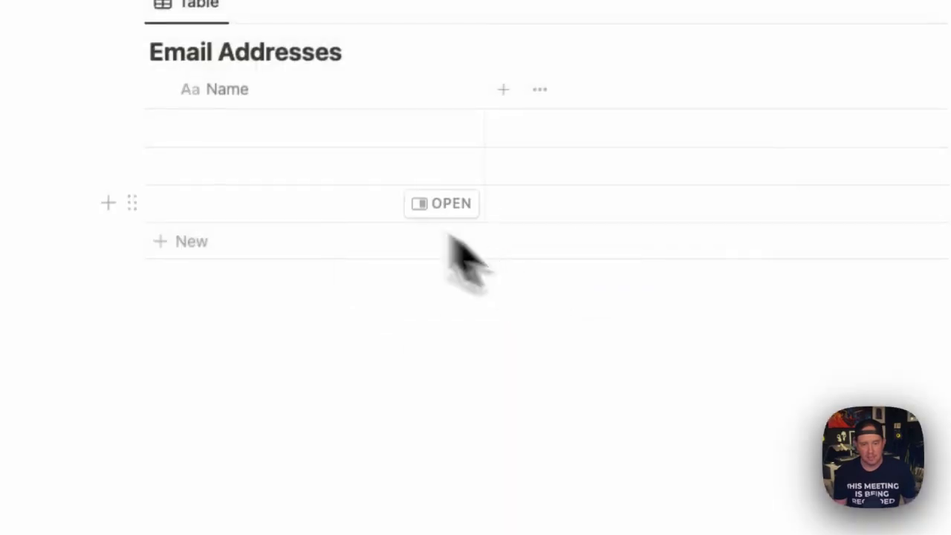
pyautogui.click(221, 128)
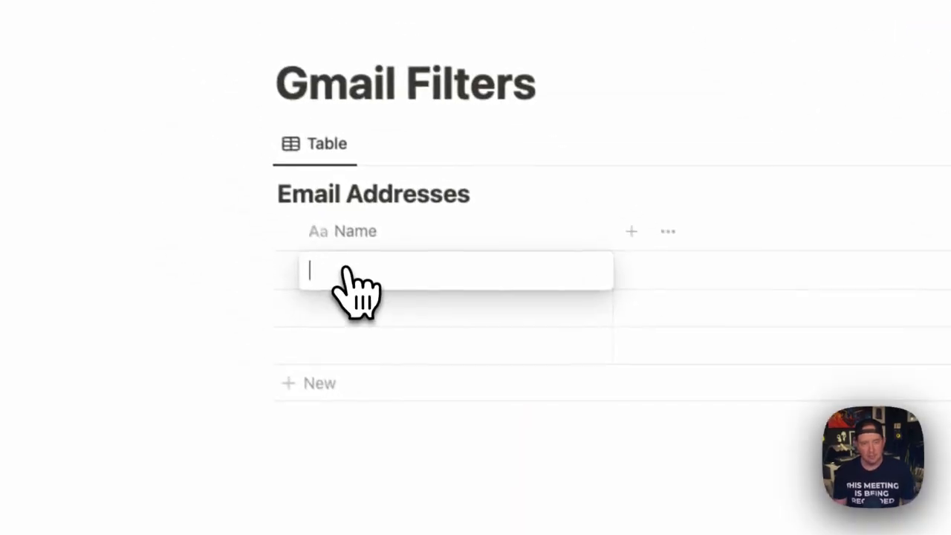
pyautogui.write('a@example.com')
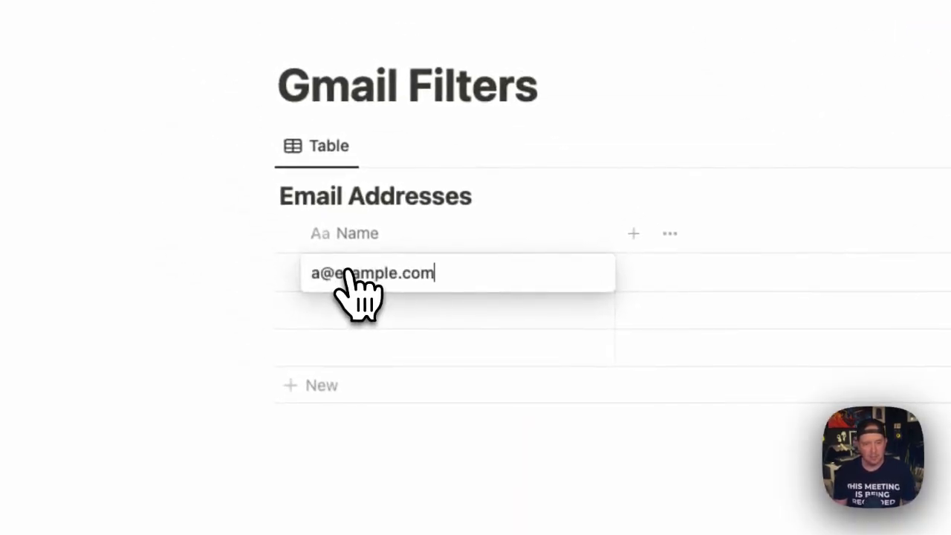
pyautogui.press('Return')
pyautogui.write('A')
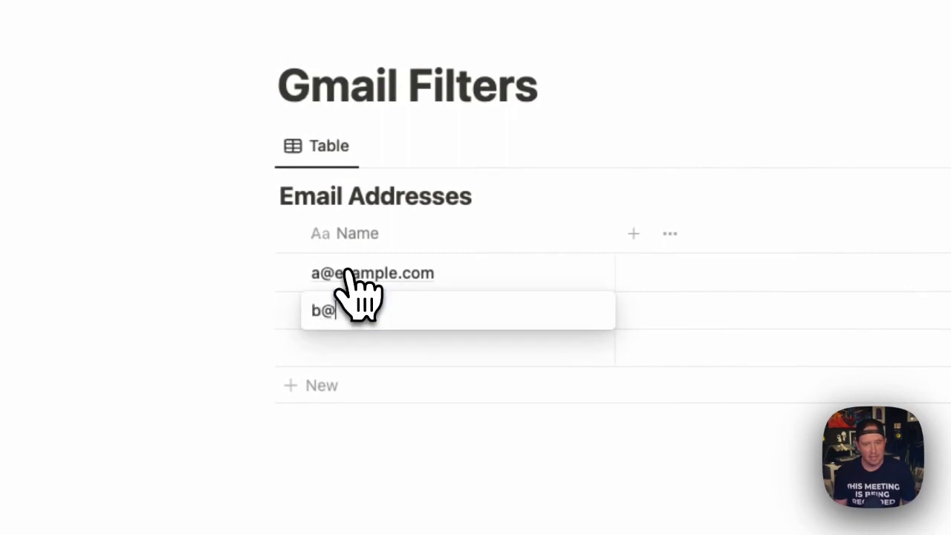
pyautogui.write('@example.com')
pyautogui.press('Return')
pyautogui.write('c')
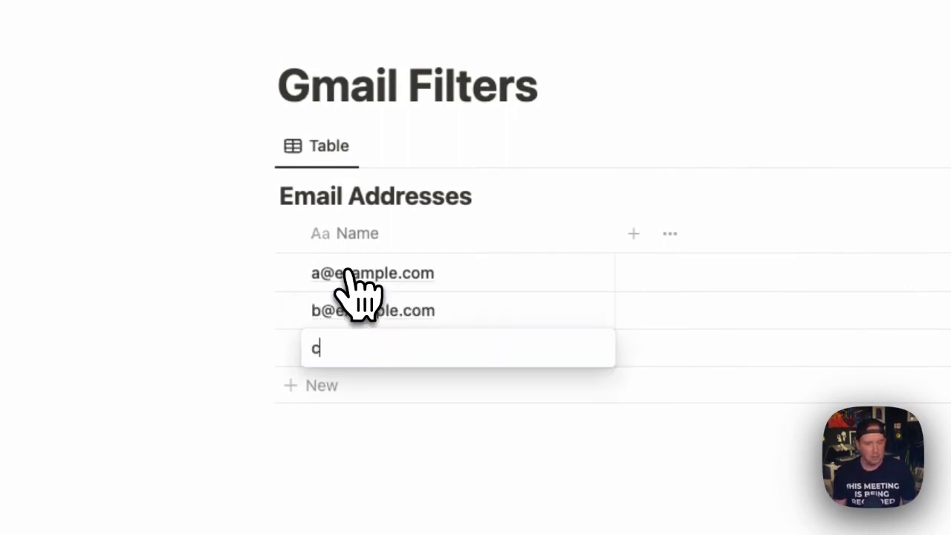
pyautogui.write('@example.com')
pyautogui.press('Return')
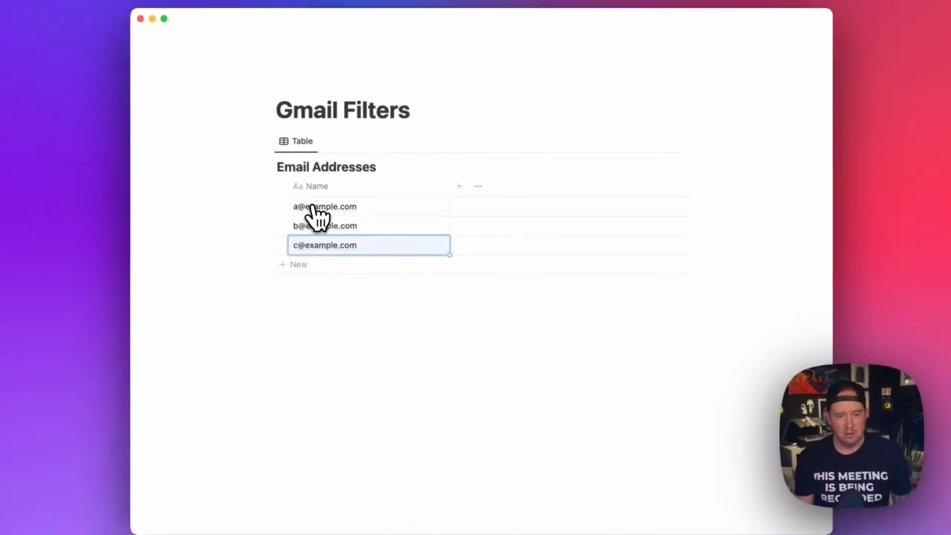
pyautogui.click(378, 129)
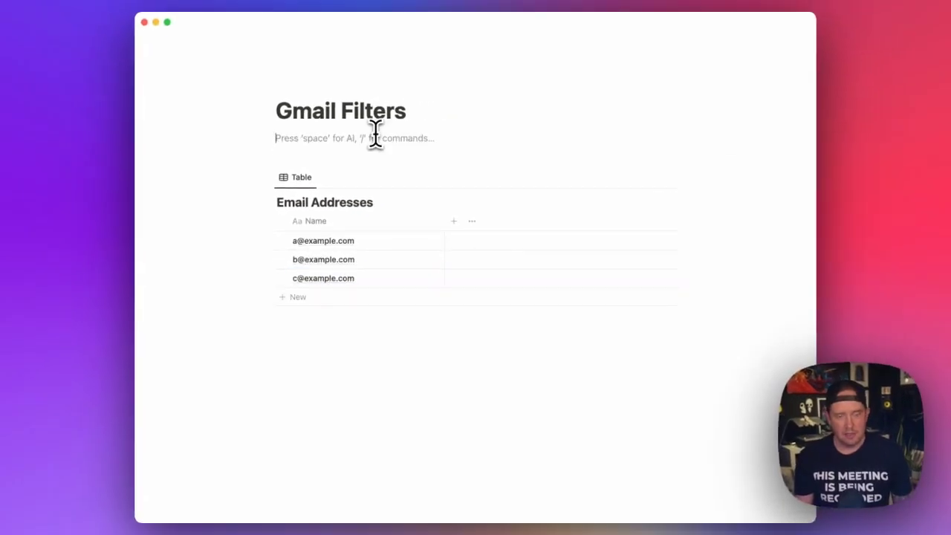
# Insert a second table database titled 'Filters' above Email Addresses.
pyautogui.write('/table')
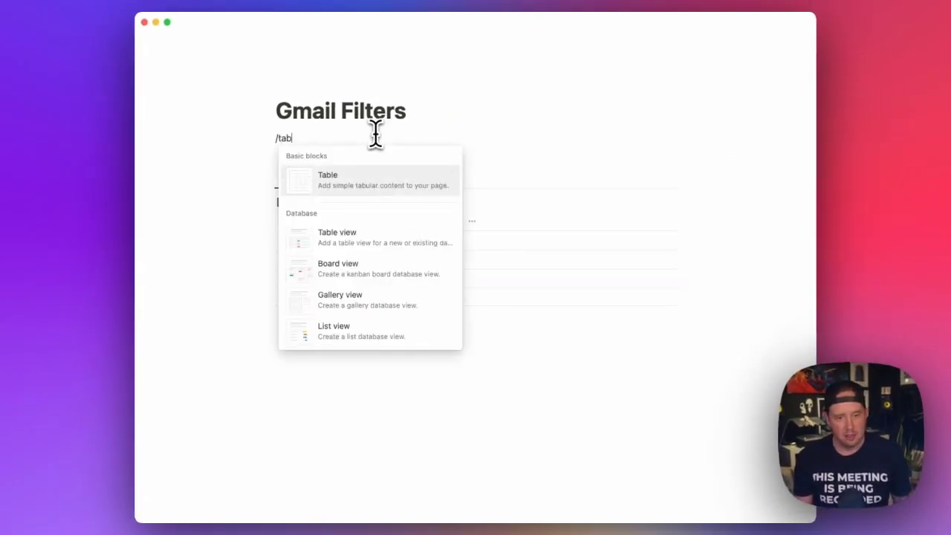
pyautogui.press('Down')
pyautogui.press('Return')
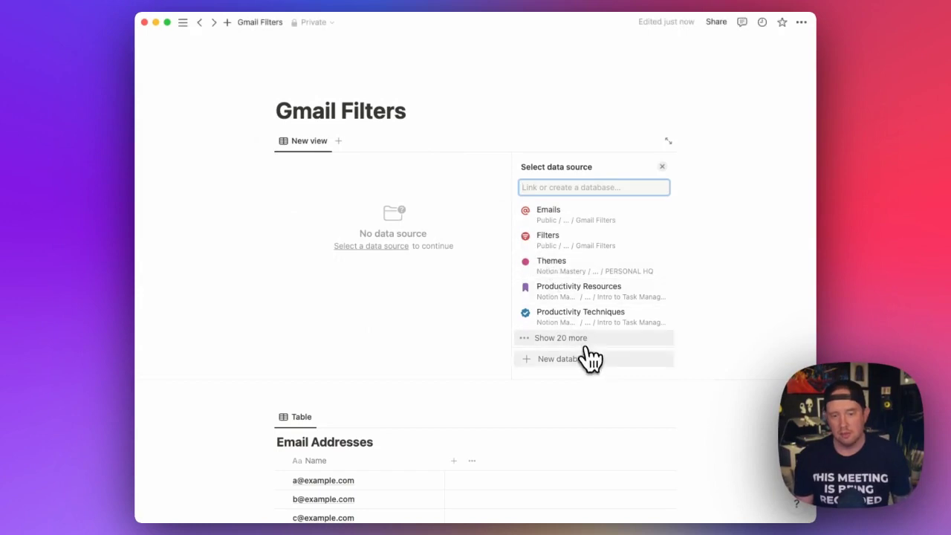
pyautogui.click(587, 359)
pyautogui.write('Filters')
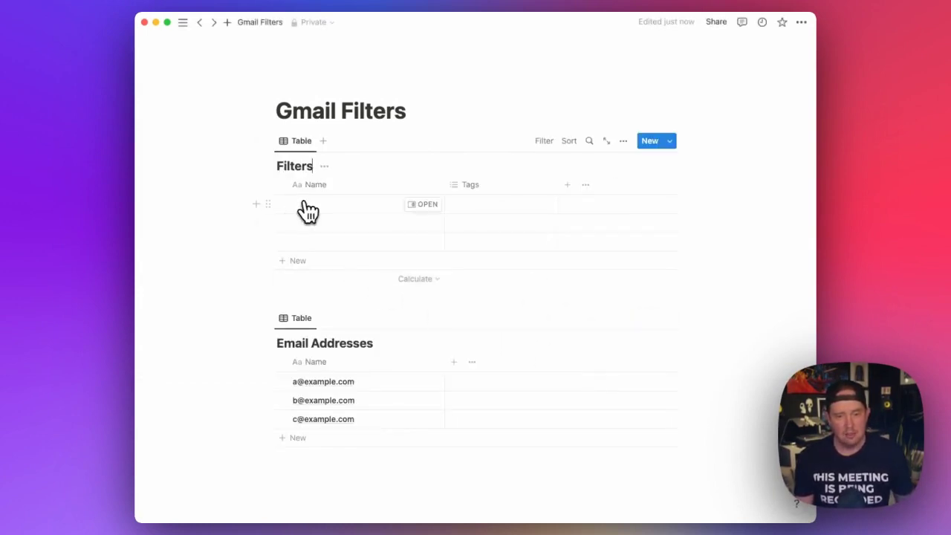
# Enter 'Newsletters' as the first row of the Filters table.
pyautogui.click(309, 211)
pyautogui.write('Newsletters')
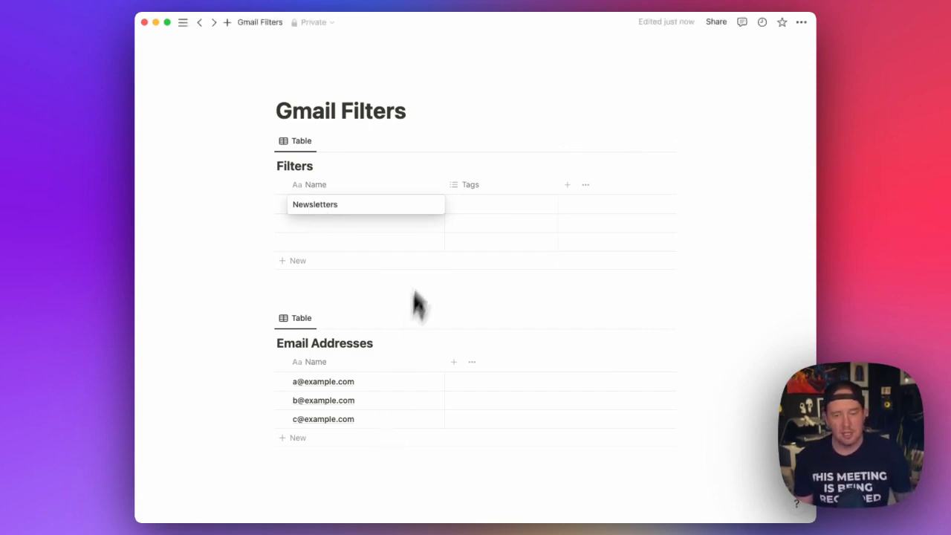
pyautogui.press('Escape')
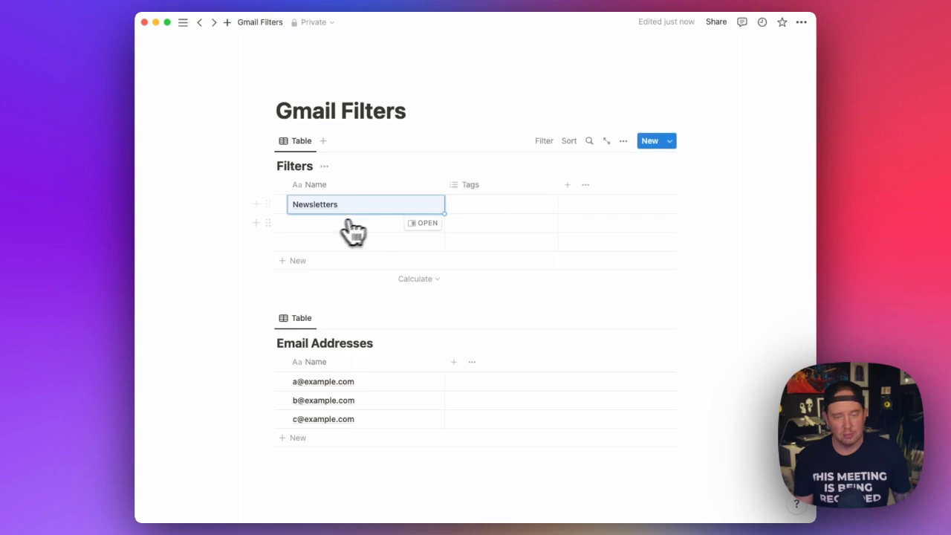
pyautogui.click(367, 204)
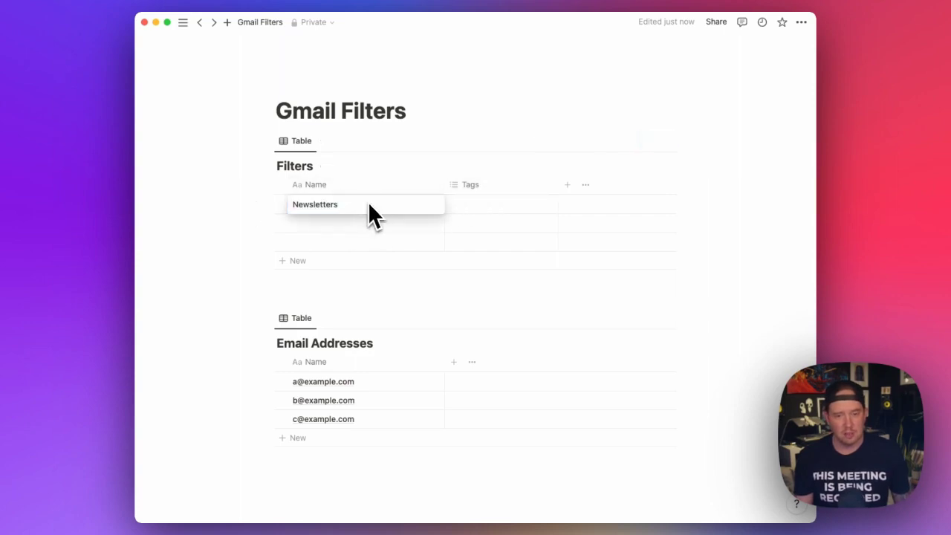
# Rename the Filters table's Tags column to Emails and change its type to Relation.
pyautogui.click(503, 187)
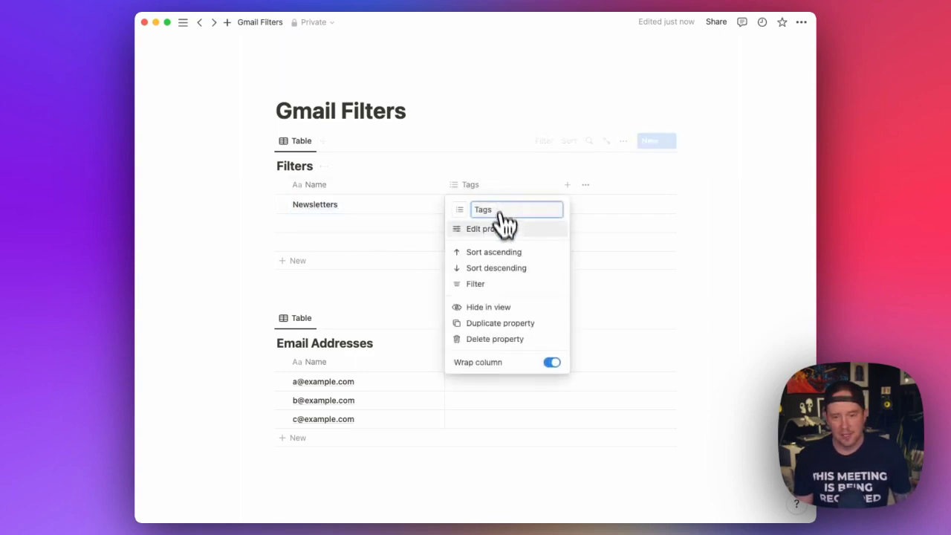
pyautogui.write('Email')
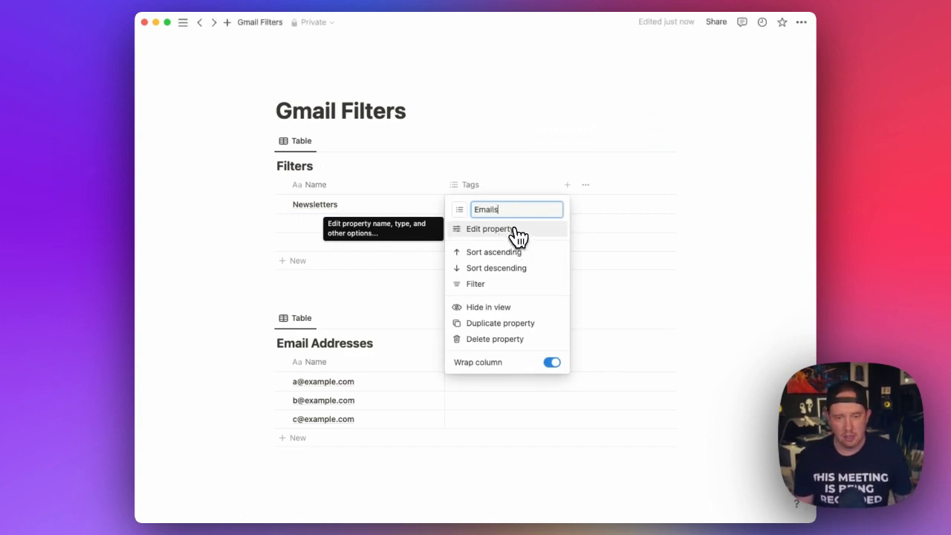
pyautogui.click(511, 232)
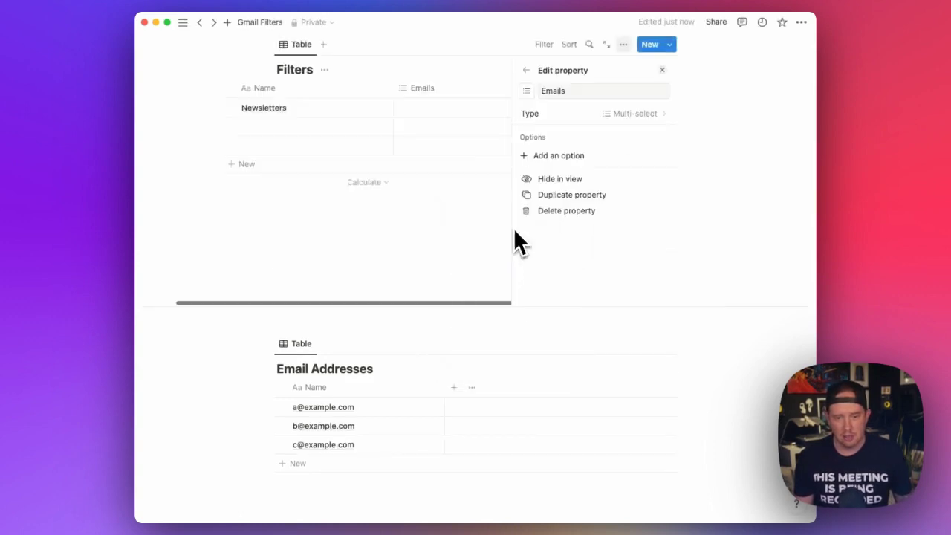
pyautogui.click(593, 115)
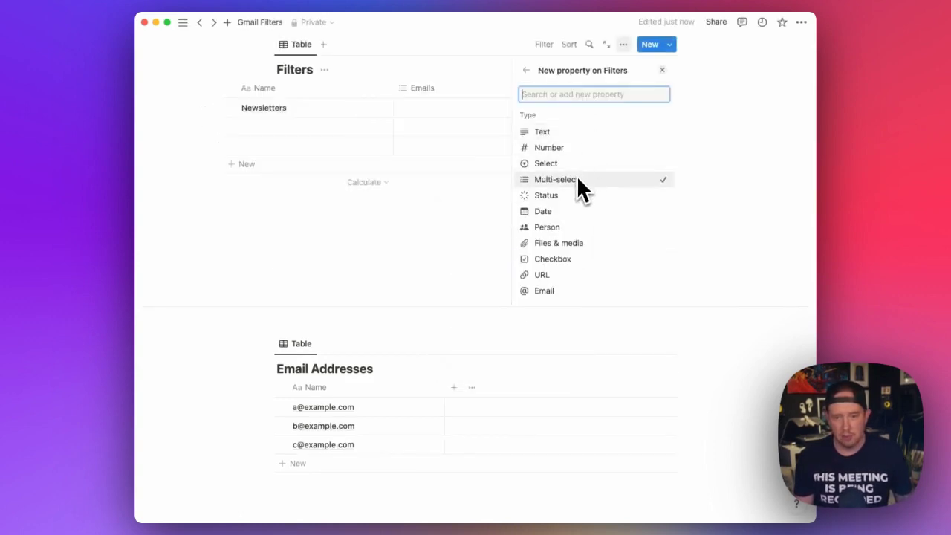
pyautogui.write('rel')
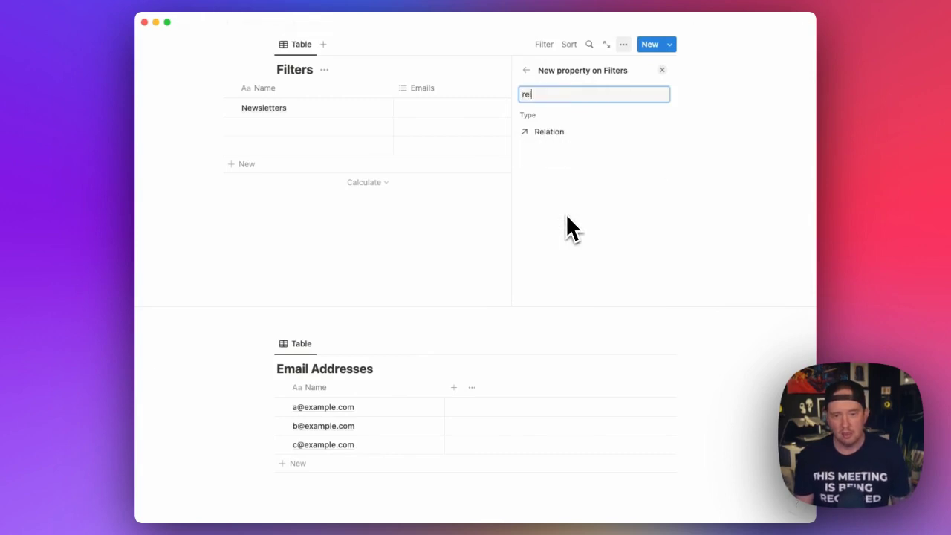
pyautogui.press('Return')
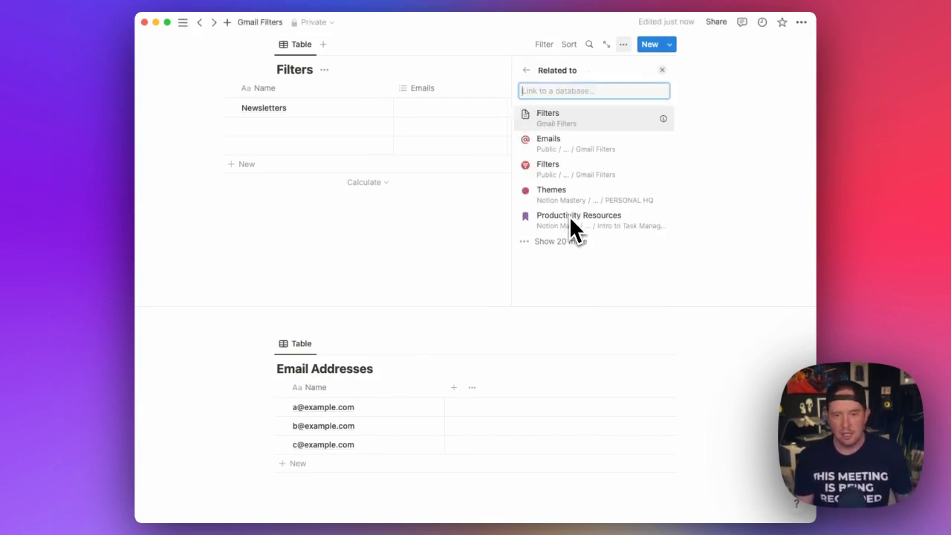
# Link Emails to Email Addresses as a two-way relation with a reverse Filters column.
pyautogui.write('Email Ad')
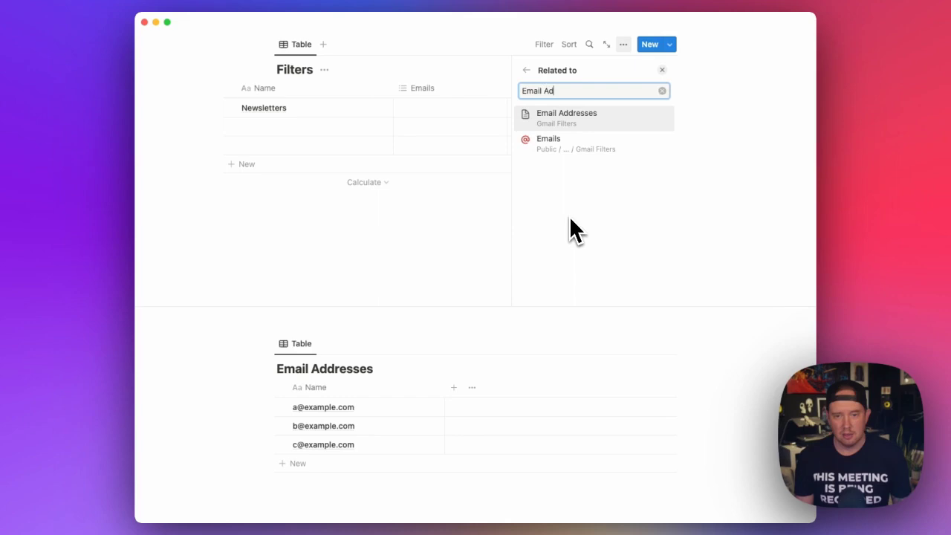
pyautogui.press('Return')
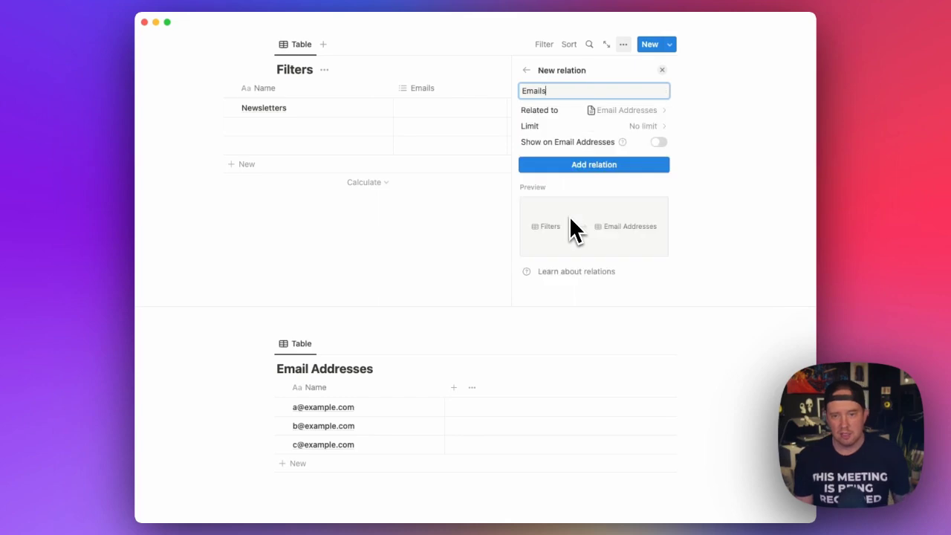
pyautogui.click(659, 143)
pyautogui.click(589, 176)
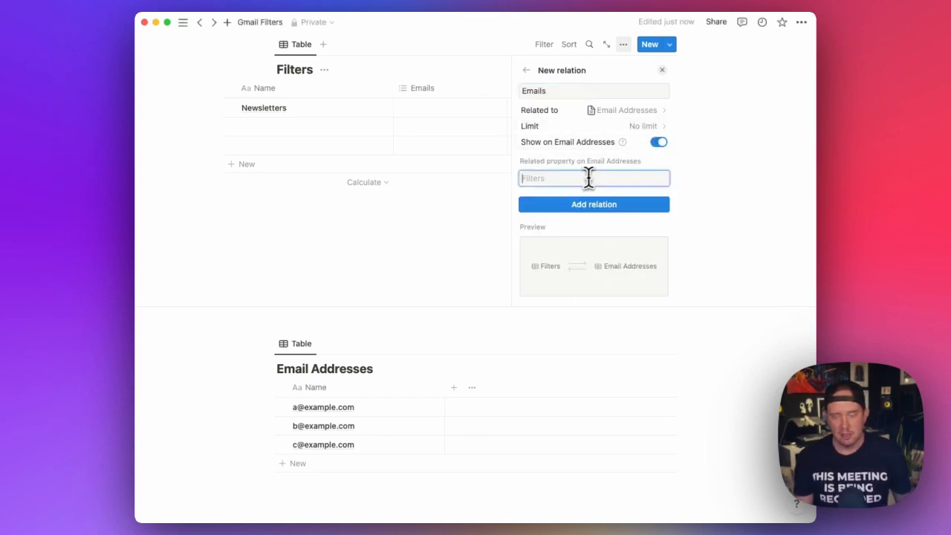
pyautogui.click(568, 214)
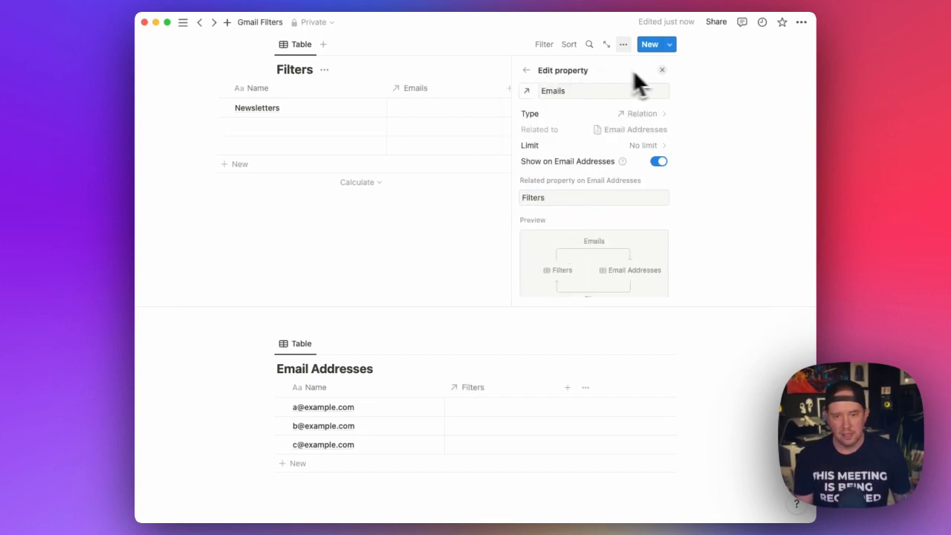
pyautogui.click(662, 70)
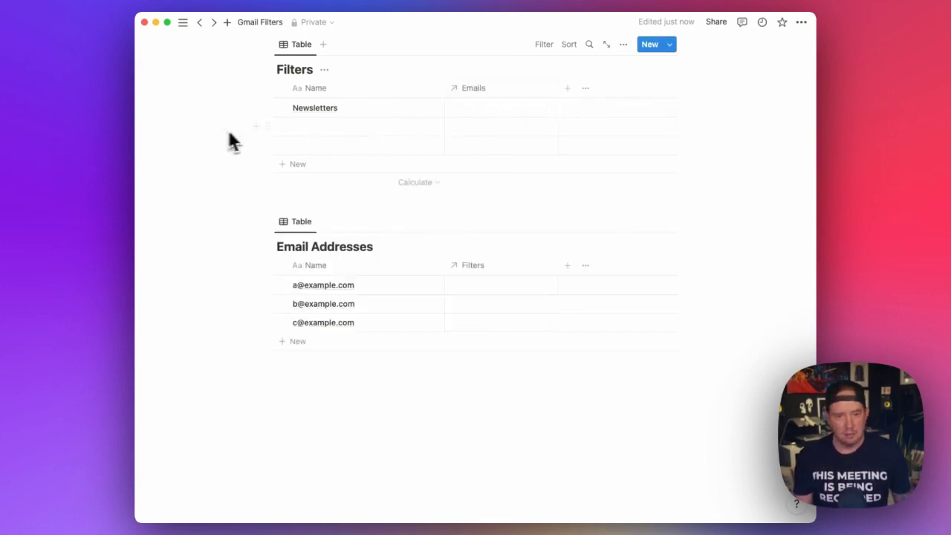
pyautogui.moveTo(230, 141); pyautogui.dragTo(351, 159)
pyautogui.press('Delete')
pyautogui.click(486, 134)
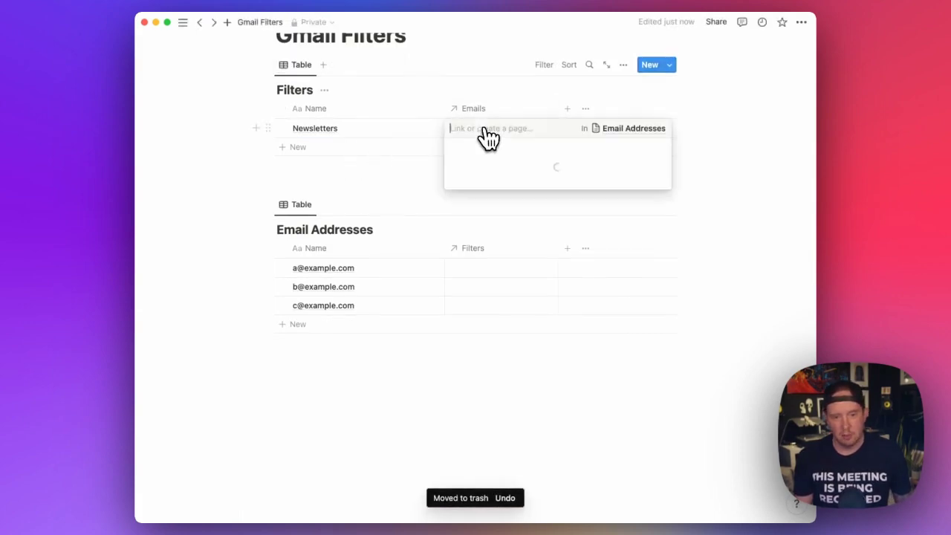
pyautogui.click(495, 165)
pyautogui.click(497, 204)
pyautogui.click(495, 223)
pyautogui.click(418, 182)
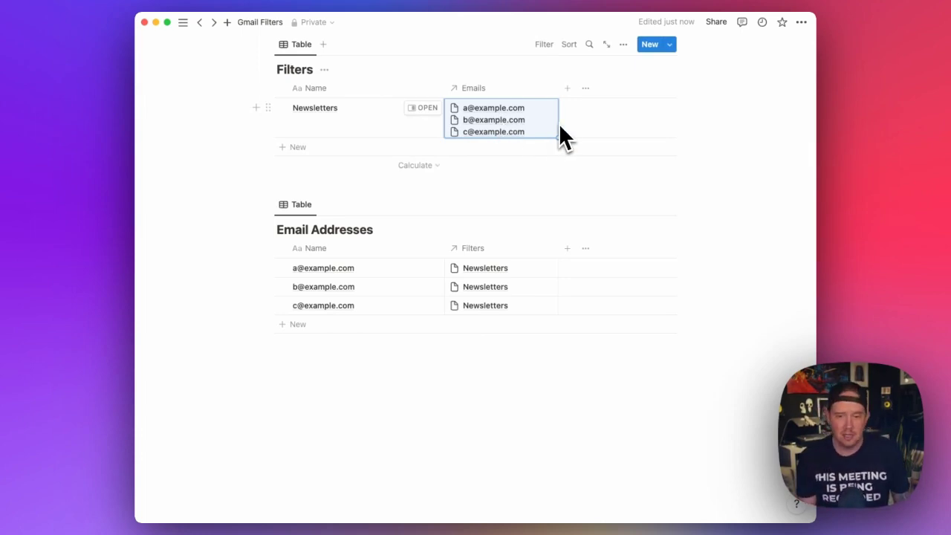
# Add a Formula property named Filter to the Filters table.
pyautogui.click(568, 89)
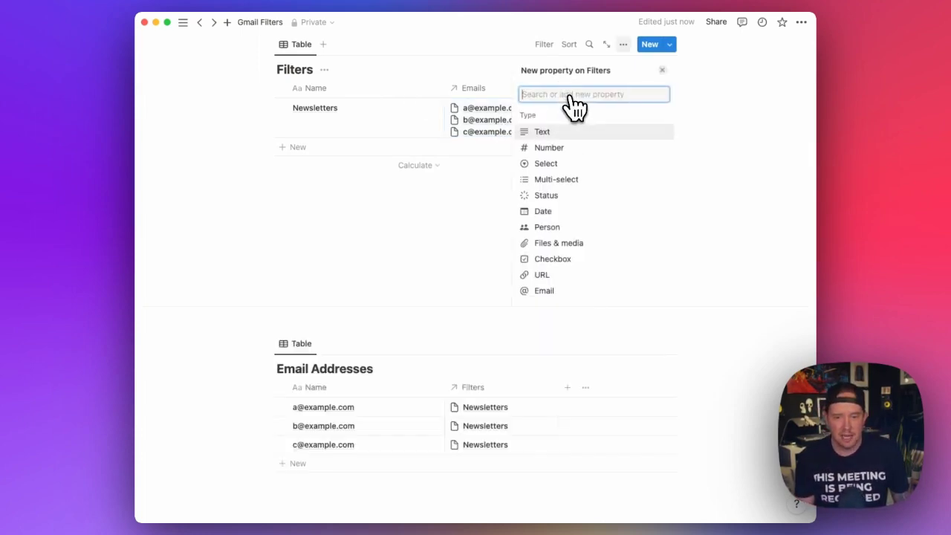
pyautogui.write('Fi')
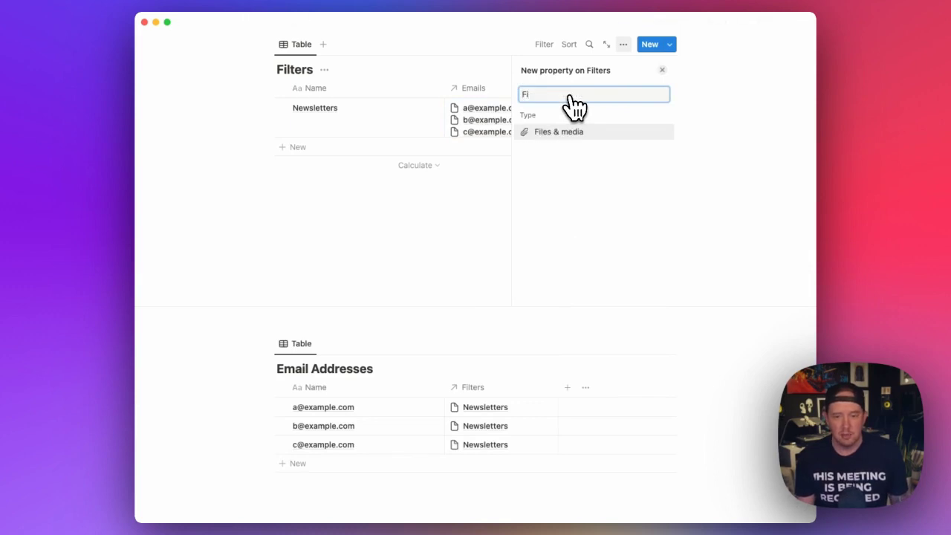
pyautogui.press('BackSpace')
pyautogui.press('BackSpace')
pyautogui.write('Ro')
pyautogui.press('BackSpace')
pyautogui.press('BackSpace')
pyautogui.write('F')
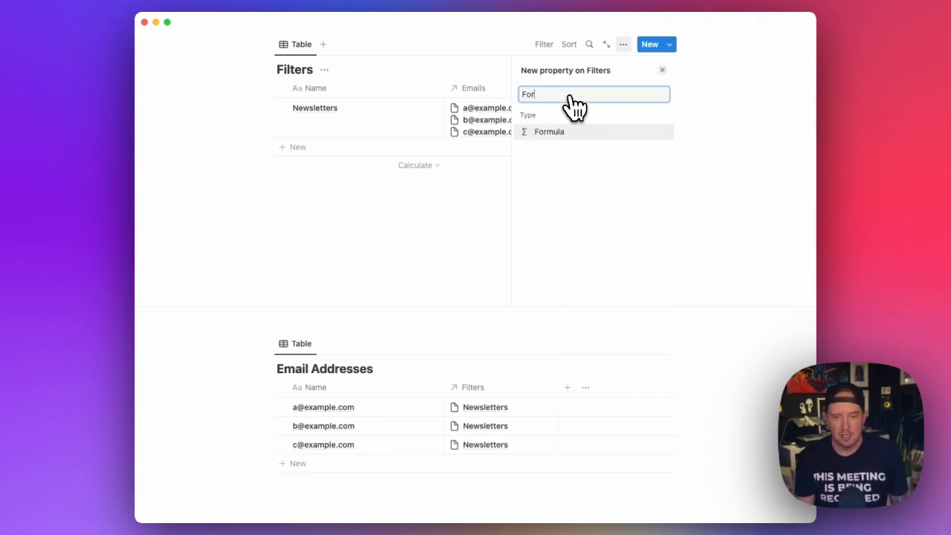
pyautogui.write('or')
pyautogui.press('Return')
pyautogui.write('F')
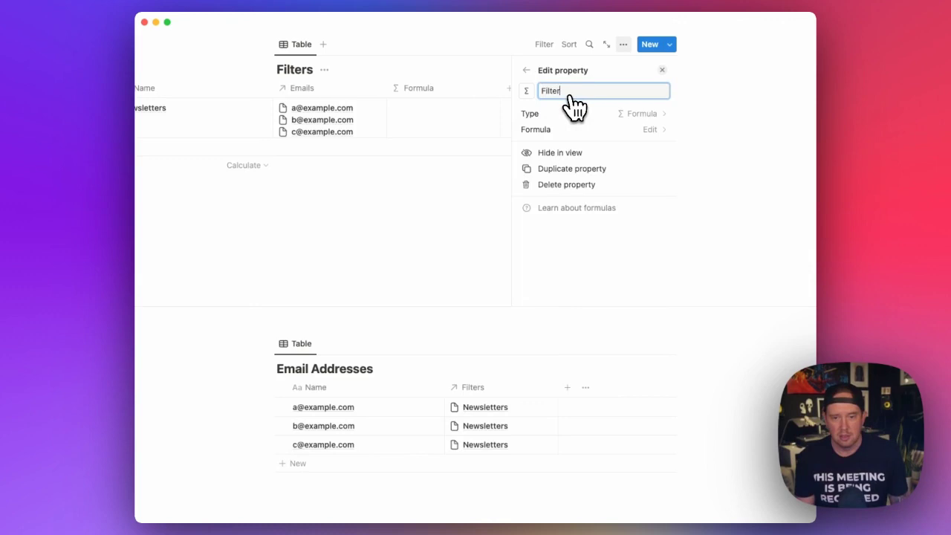
pyautogui.write('ilter')
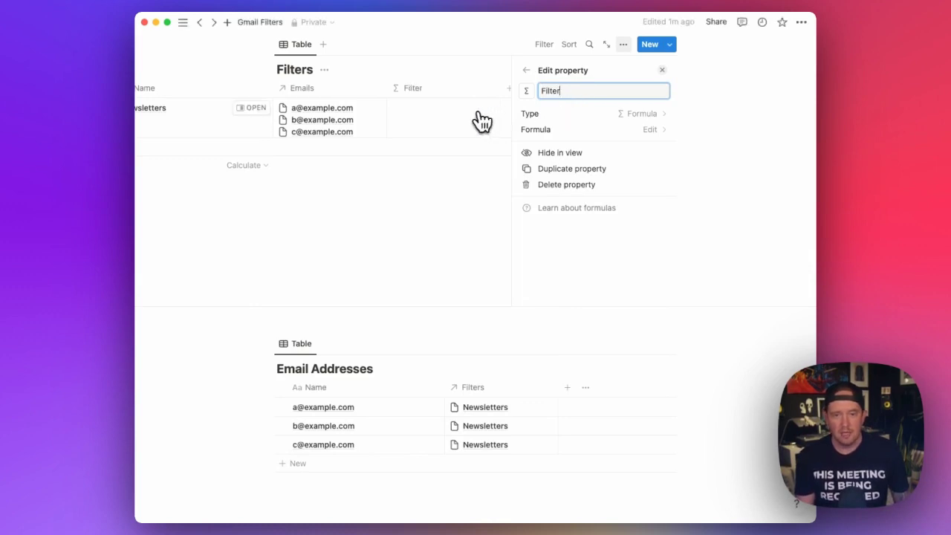
pyautogui.press('Return')
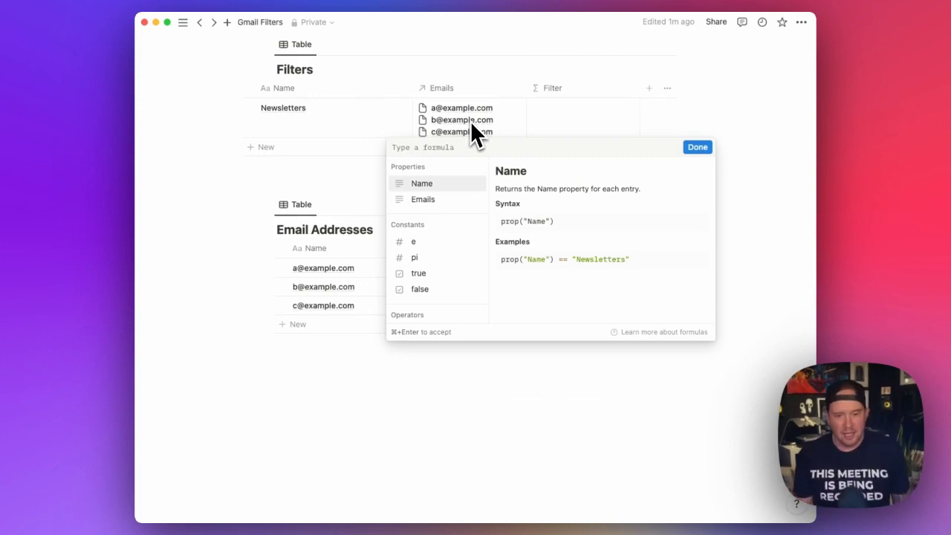
# Set the Filter formula to prop("Emails") and apply it.
pyautogui.press('Down')
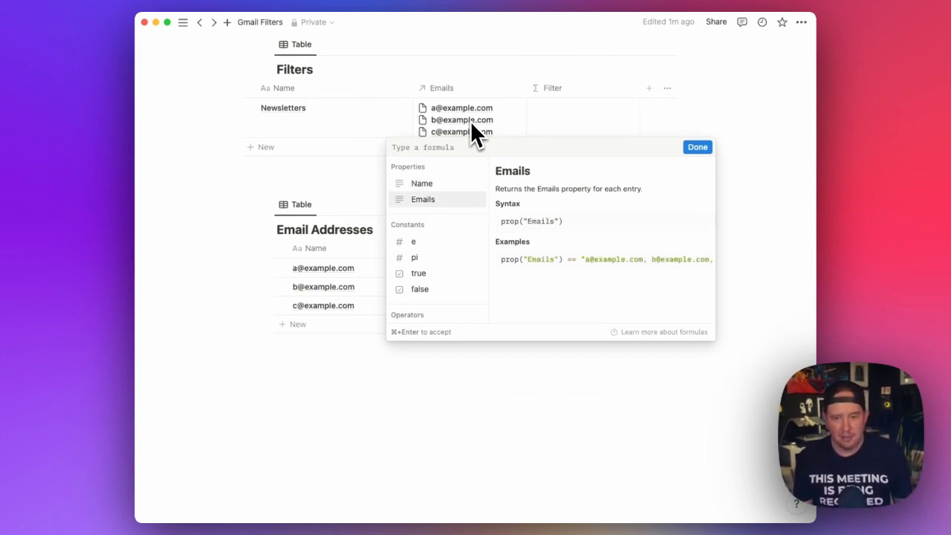
pyautogui.press('Return')
pyautogui.click(571, 117)
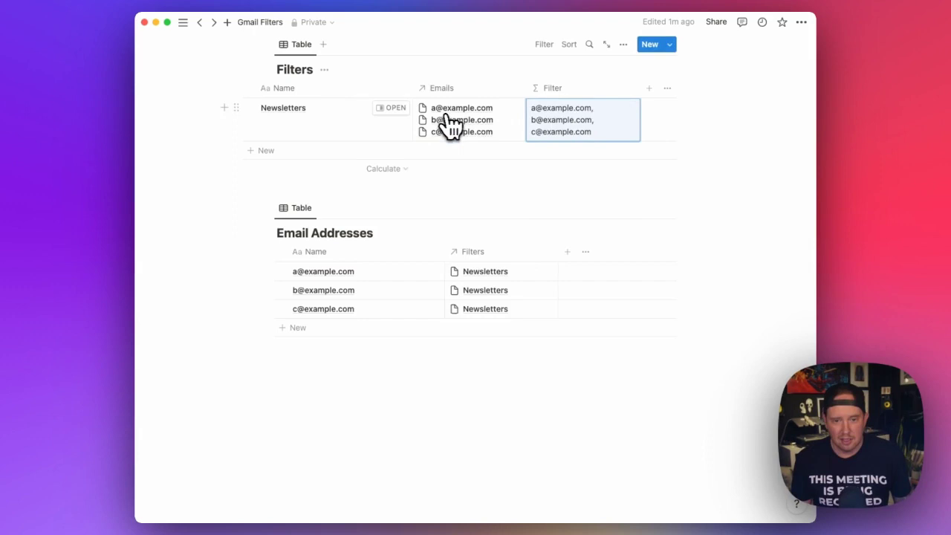
# Rewrite the Filter formula with replaceAll, wrapping prop("Emails") to swap commas for ' OR '.
pyautogui.click(605, 144)
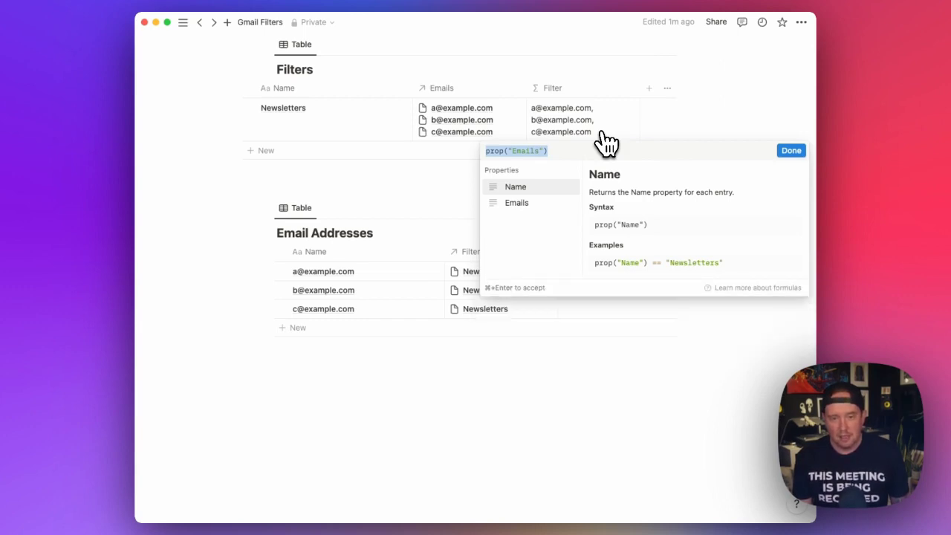
pyautogui.write('repl')
pyautogui.press('Down')
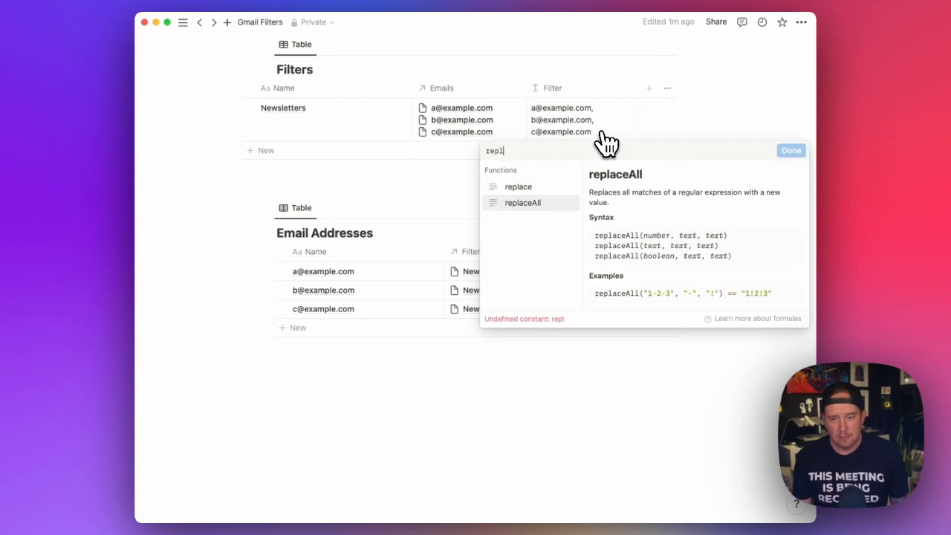
pyautogui.press('Return')
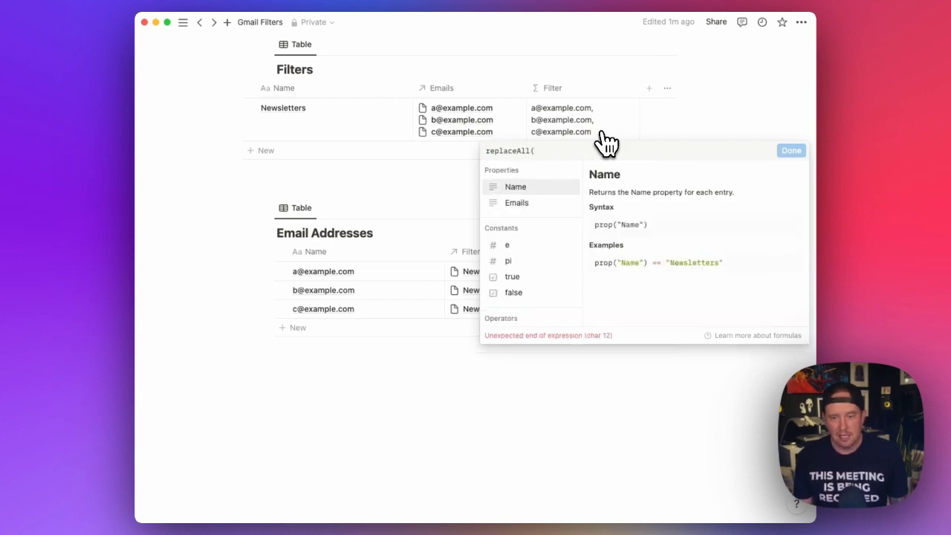
pyautogui.press('BackSpace')
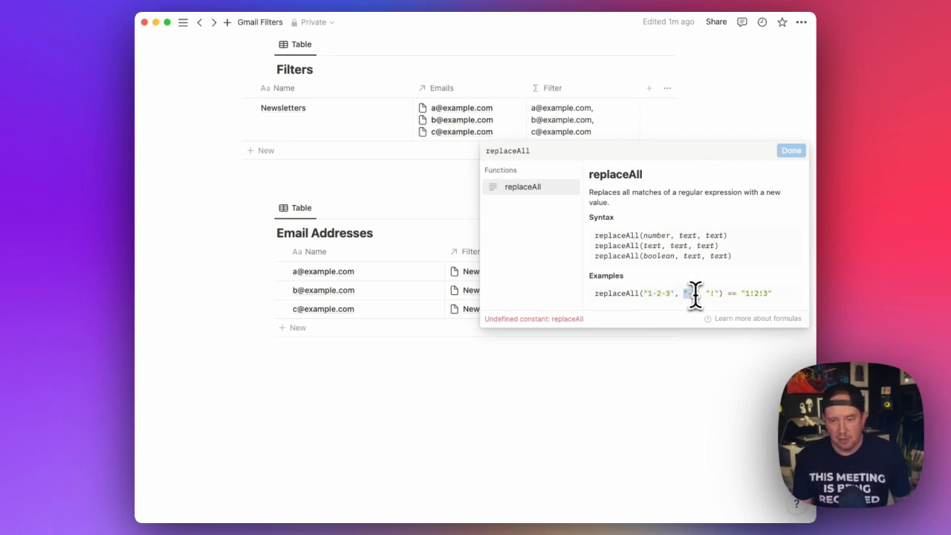
pyautogui.click(707, 294)
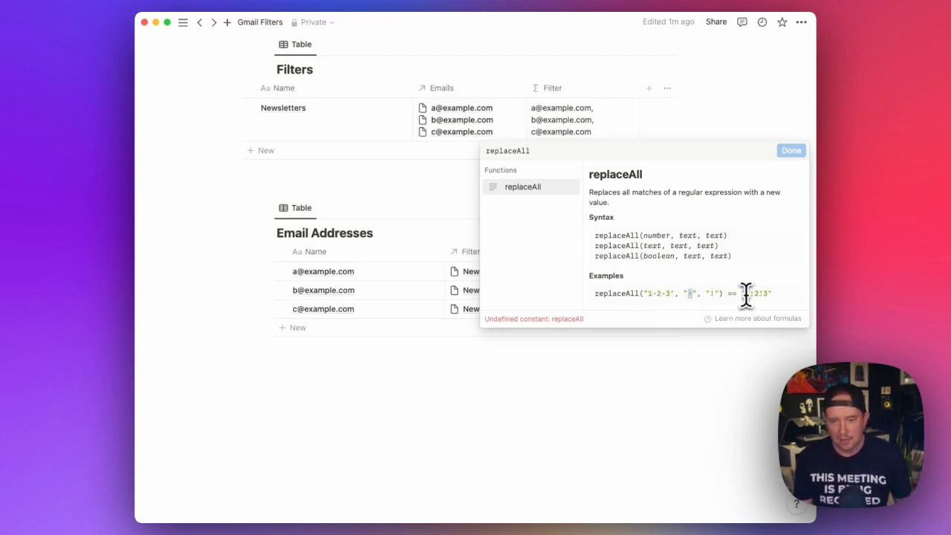
pyautogui.click(582, 153)
pyautogui.write('(')
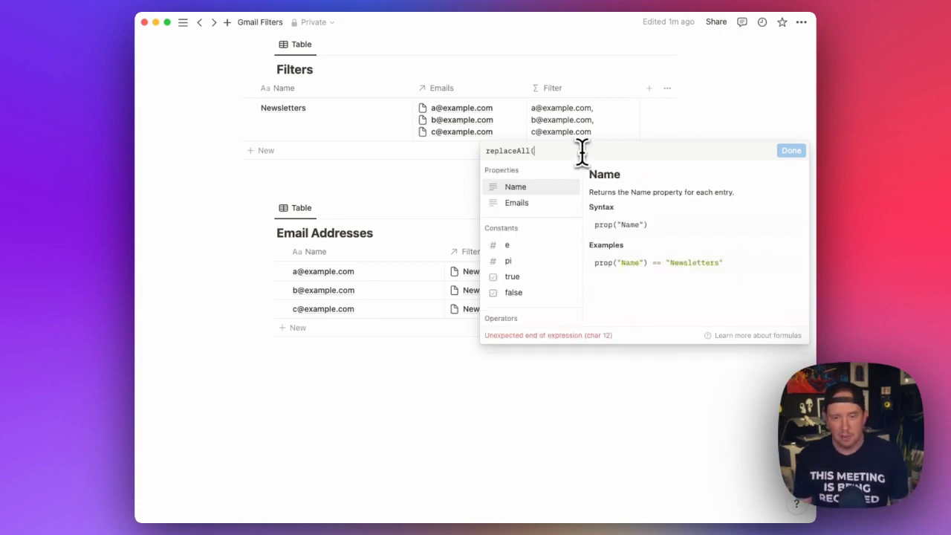
pyautogui.write('prop("Emails"), ",", " OR')
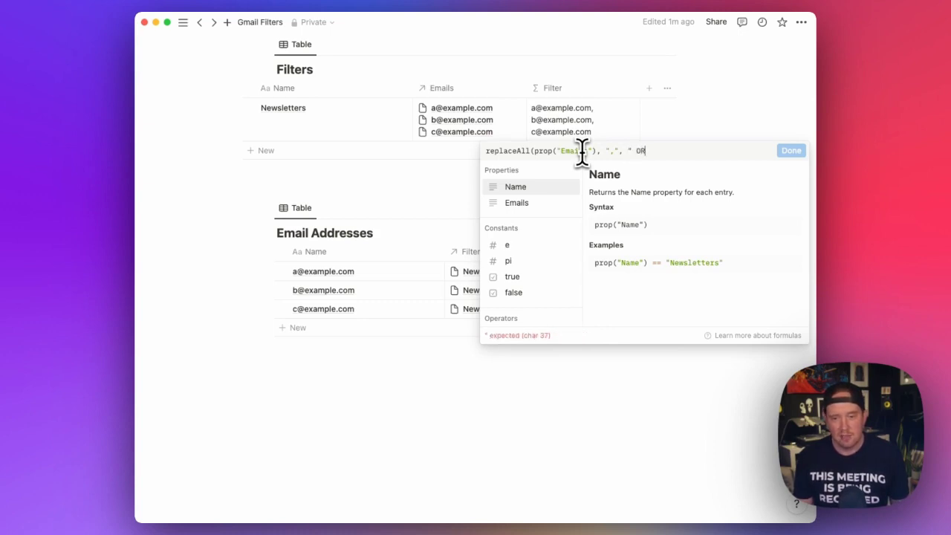
# Finish and apply the replaceAll formula, then widen the Filter column.
pyautogui.write(')')
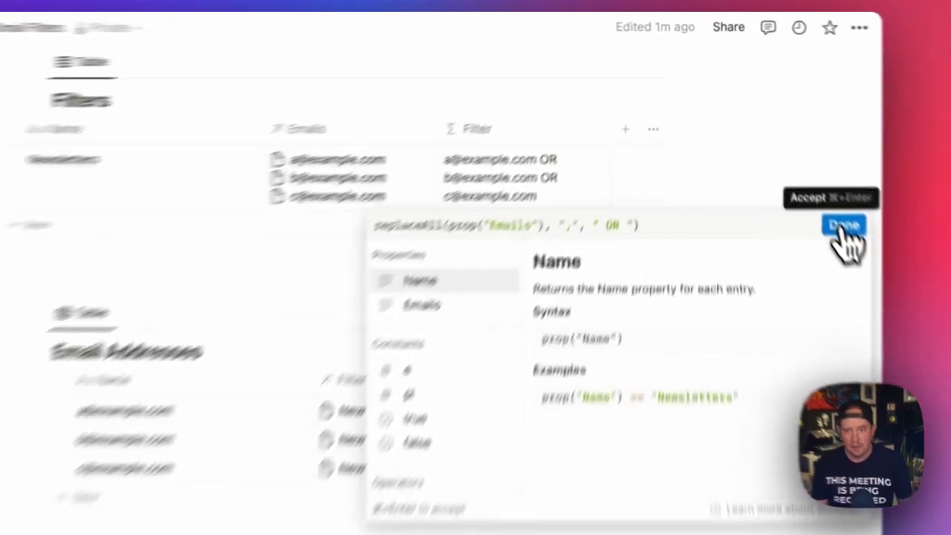
pyautogui.click(792, 150)
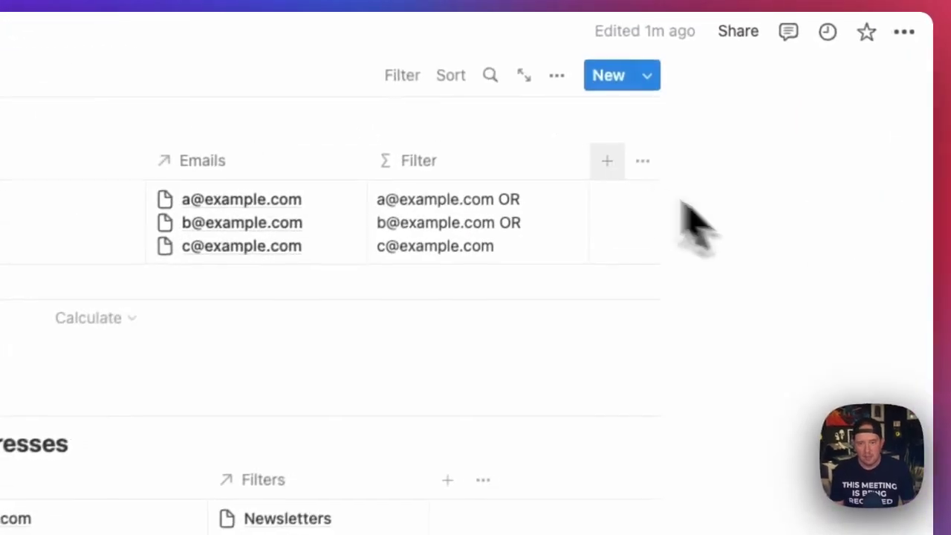
pyautogui.moveTo(589, 159); pyautogui.dragTo(750, 166)
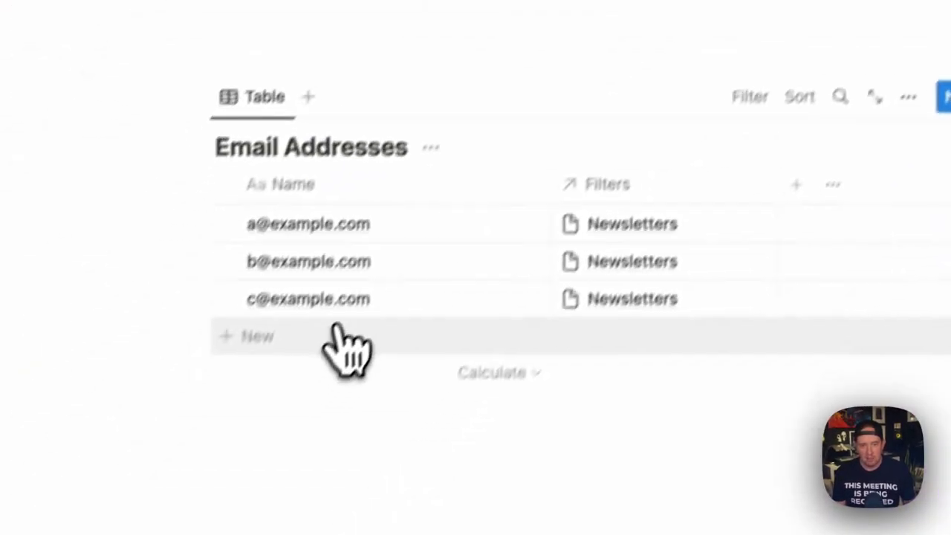
pyautogui.click(342, 335)
pyautogui.write('d@exa')
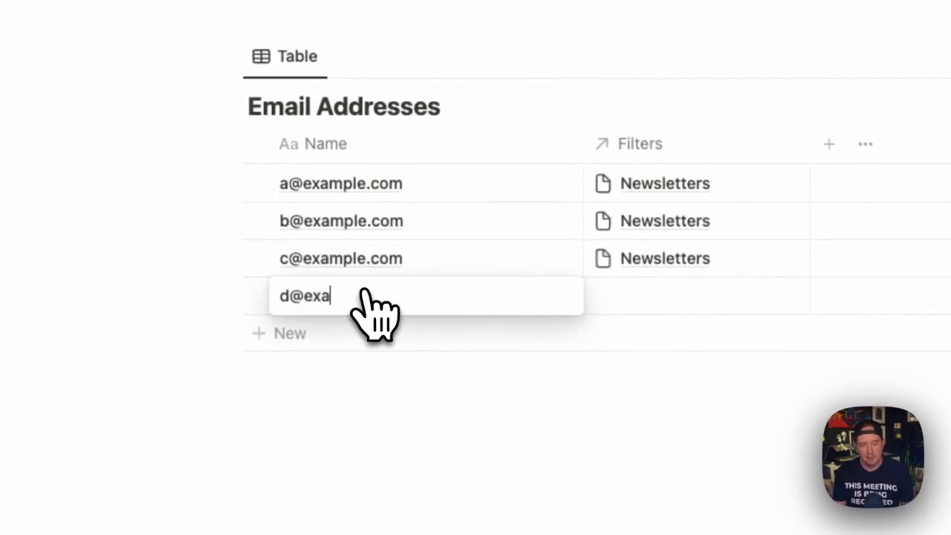
pyautogui.write('mple.com')
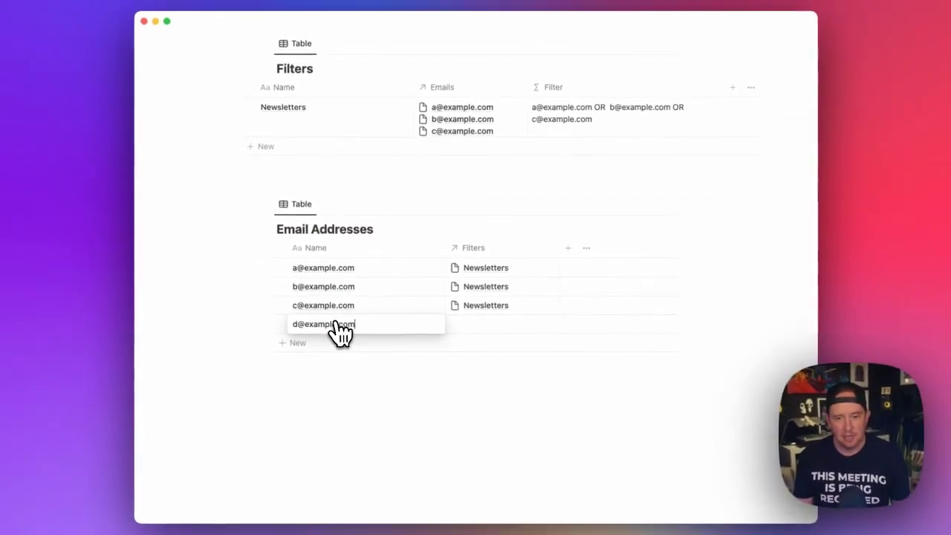
pyautogui.press('Tab')
pyautogui.click(455, 329)
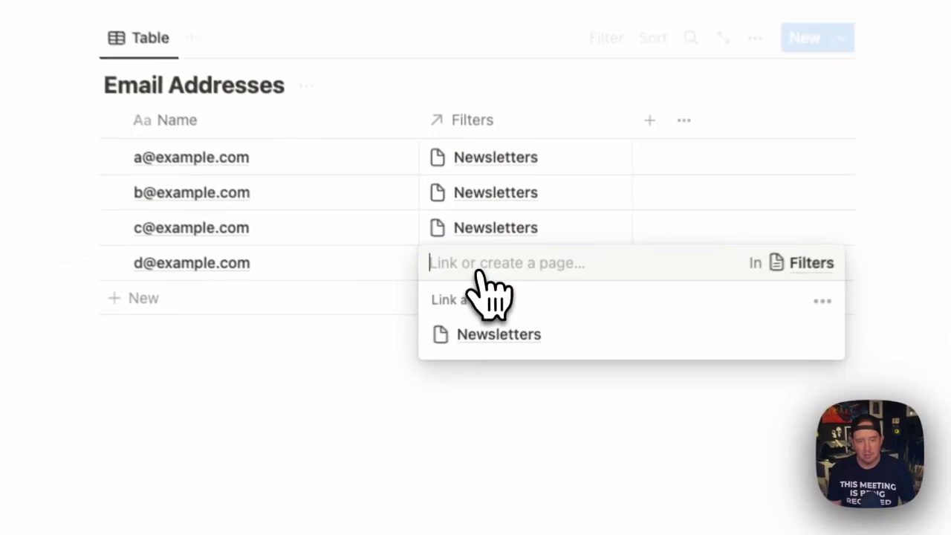
pyautogui.click(491, 341)
pyautogui.press('Escape')
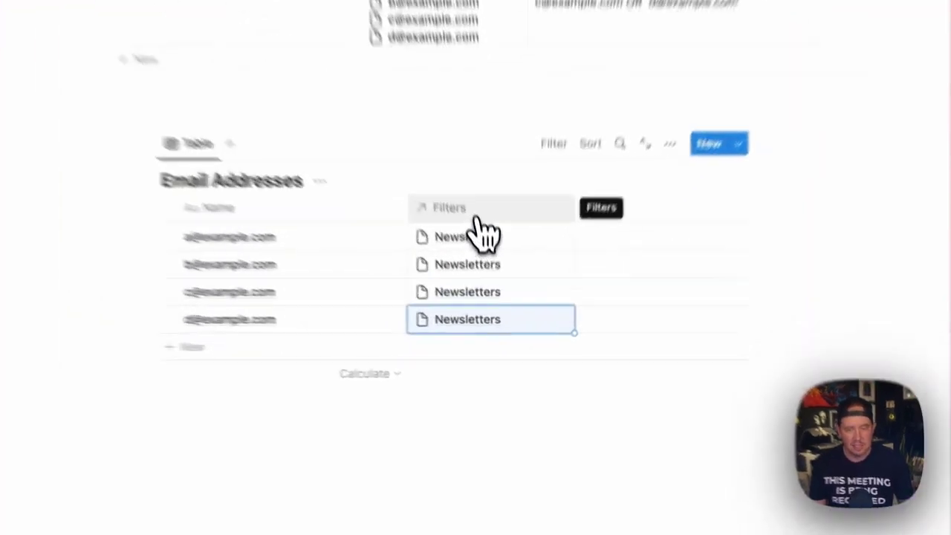
# Hide the Filters column and filter the email table to addresses linked to Newsletters.
pyautogui.click(492, 266)
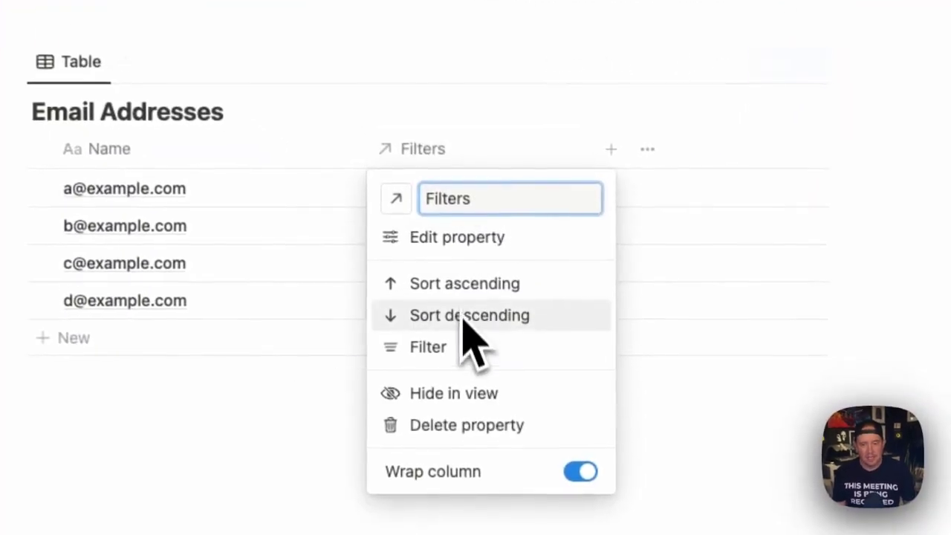
pyautogui.click(475, 395)
pyautogui.click(628, 191)
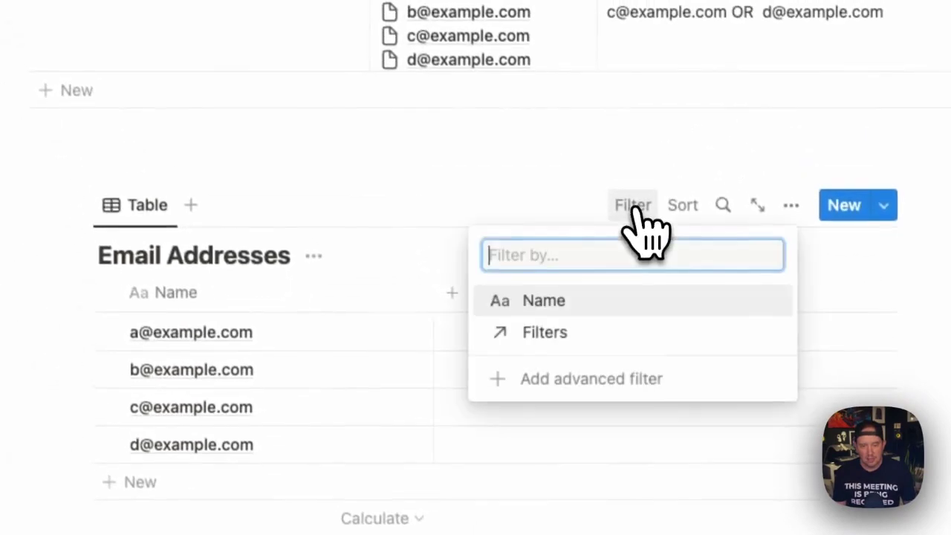
pyautogui.click(565, 334)
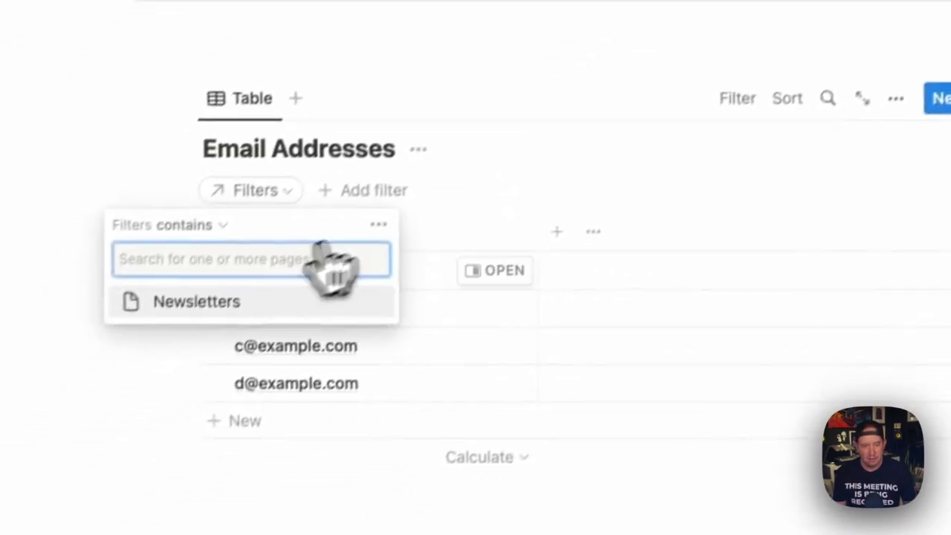
pyautogui.click(234, 290)
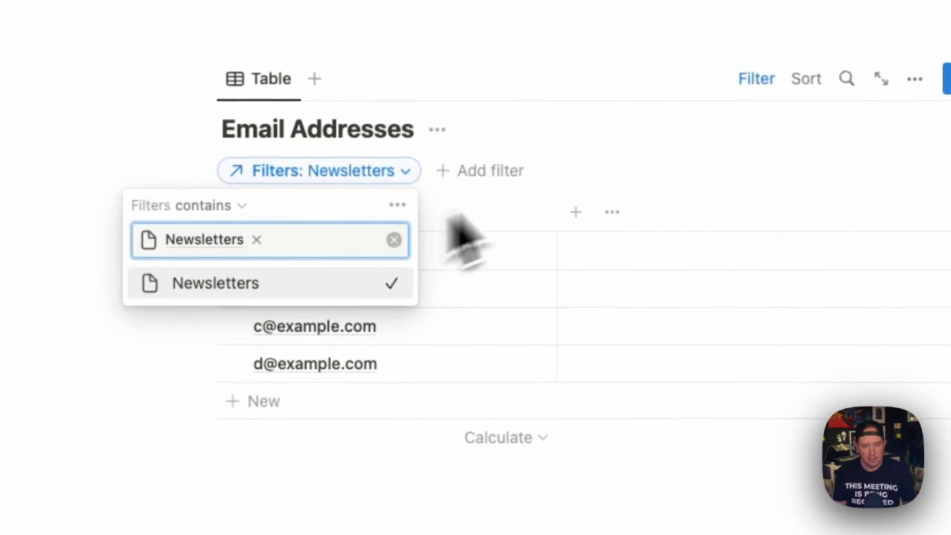
pyautogui.click(495, 146)
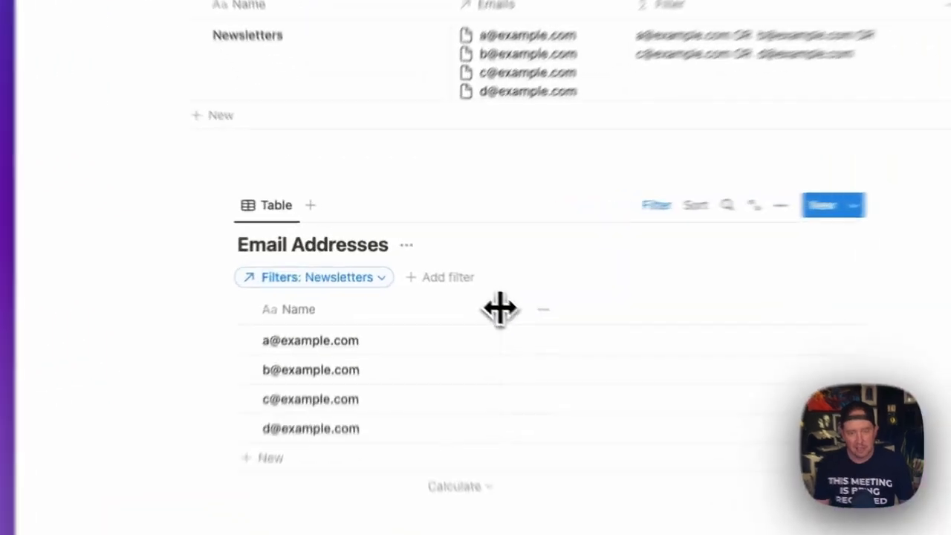
# Narrow the Name column and rename the table view to Newsletters.
pyautogui.moveTo(493, 311); pyautogui.dragTo(429, 315)
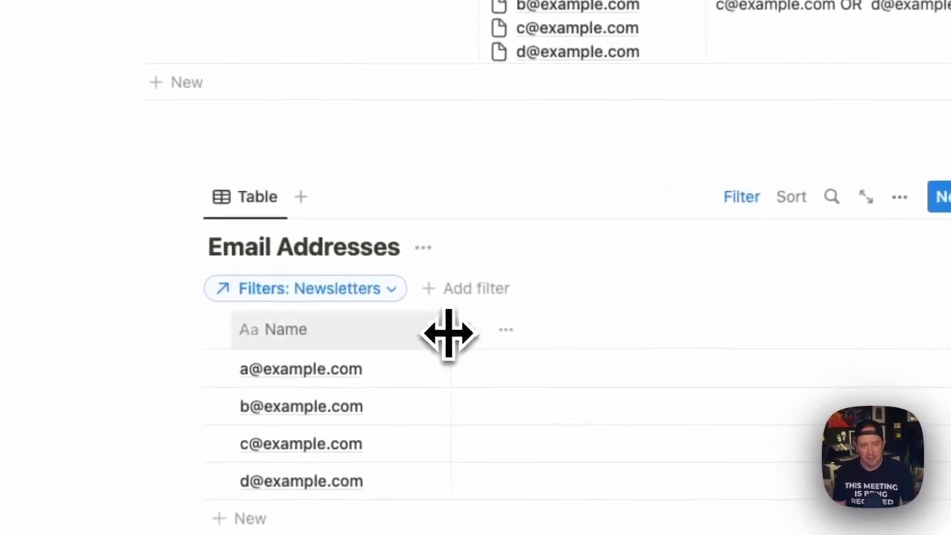
pyautogui.click(283, 217)
pyautogui.click(276, 242)
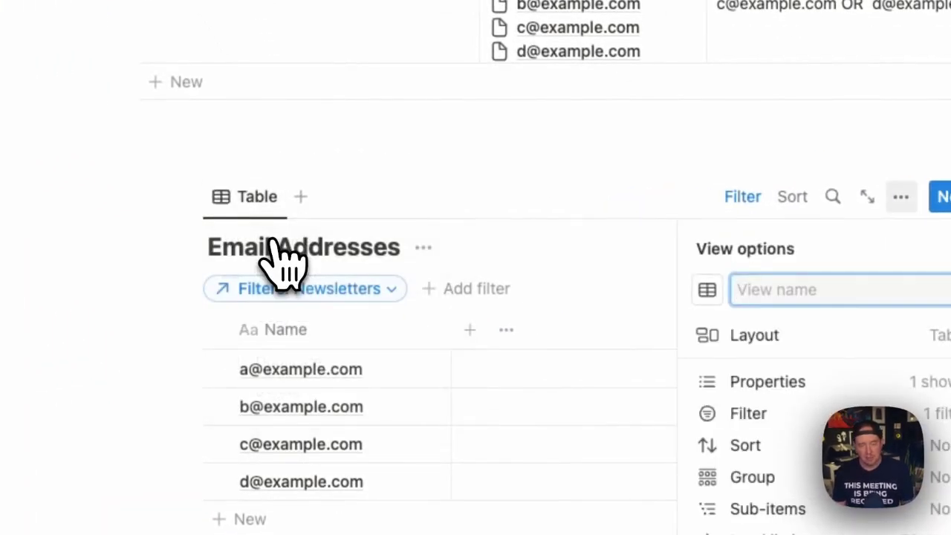
pyautogui.write('Newsletters')
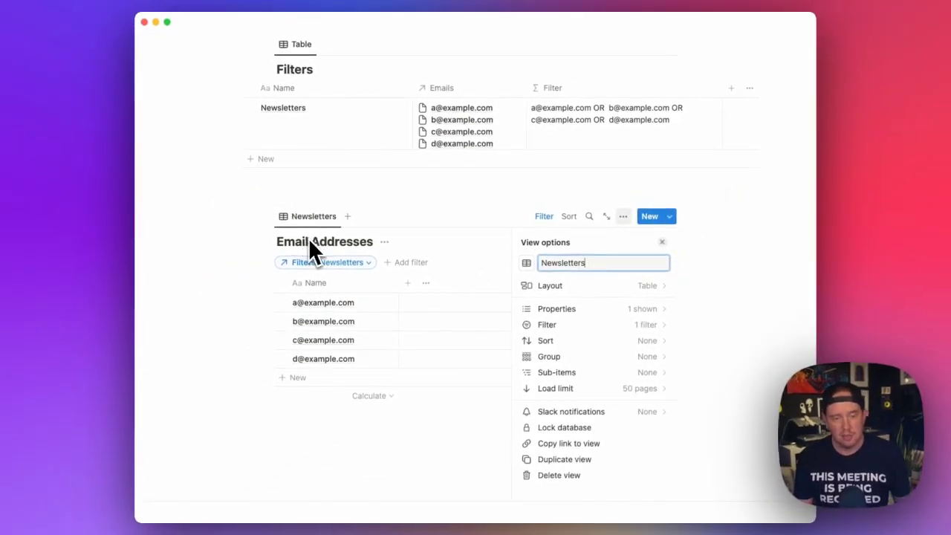
pyautogui.click(224, 273)
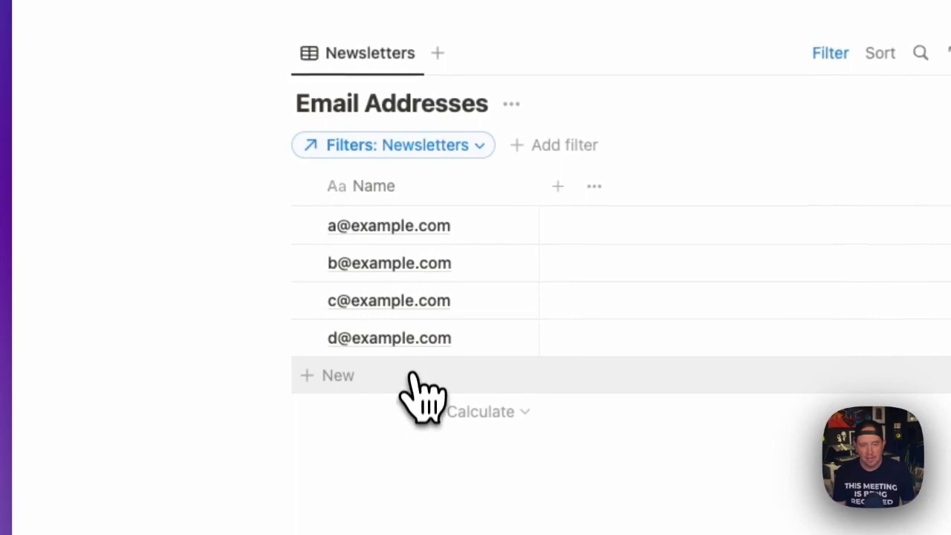
pyautogui.click(338, 378)
pyautogui.write('e@e')
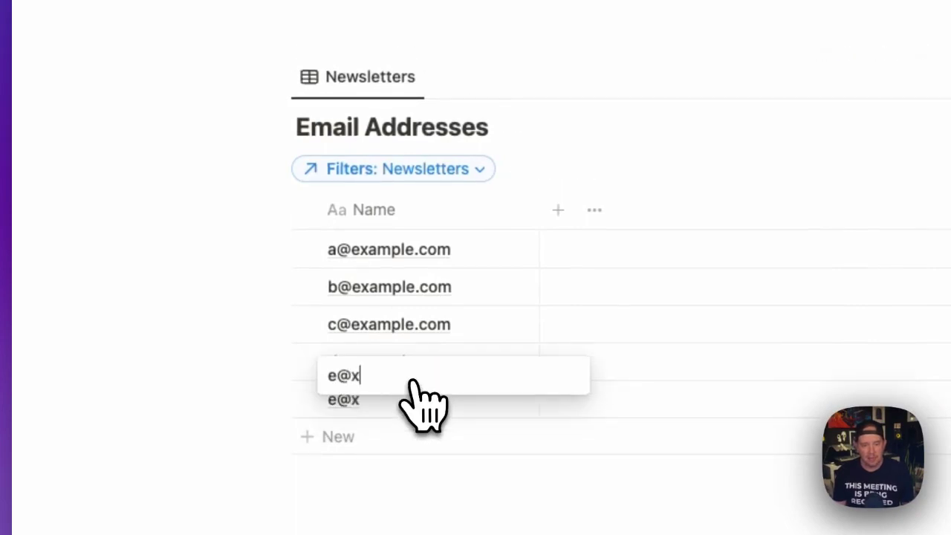
pyautogui.write('xample.com')
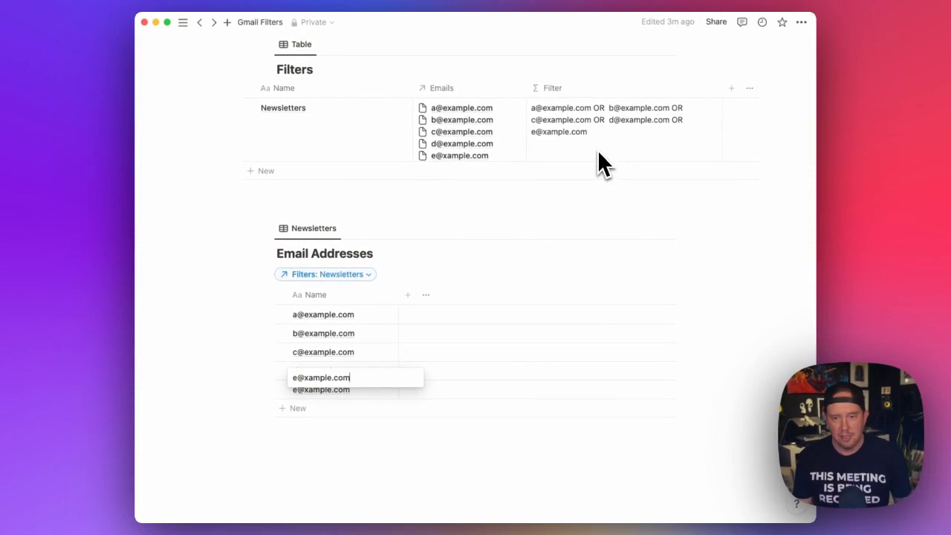
pyautogui.press('Return')
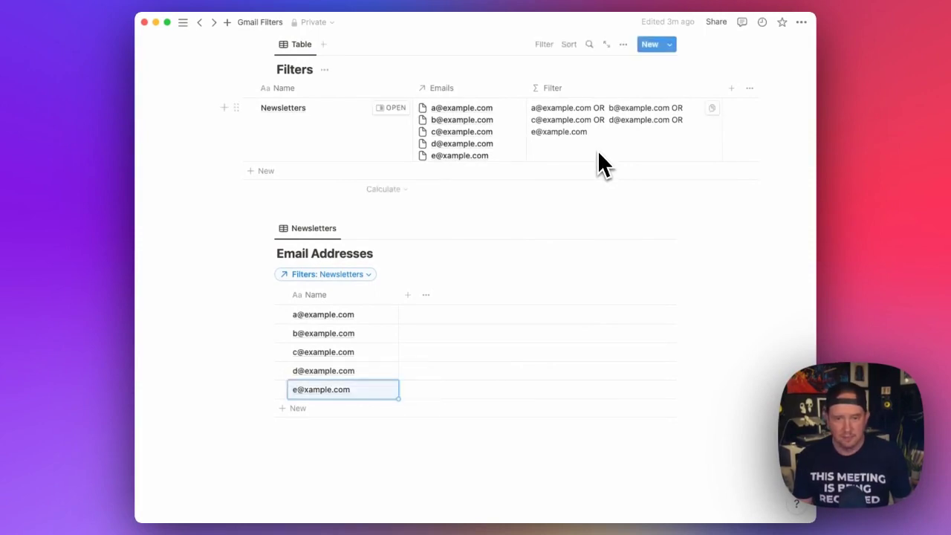
pyautogui.click(338, 393)
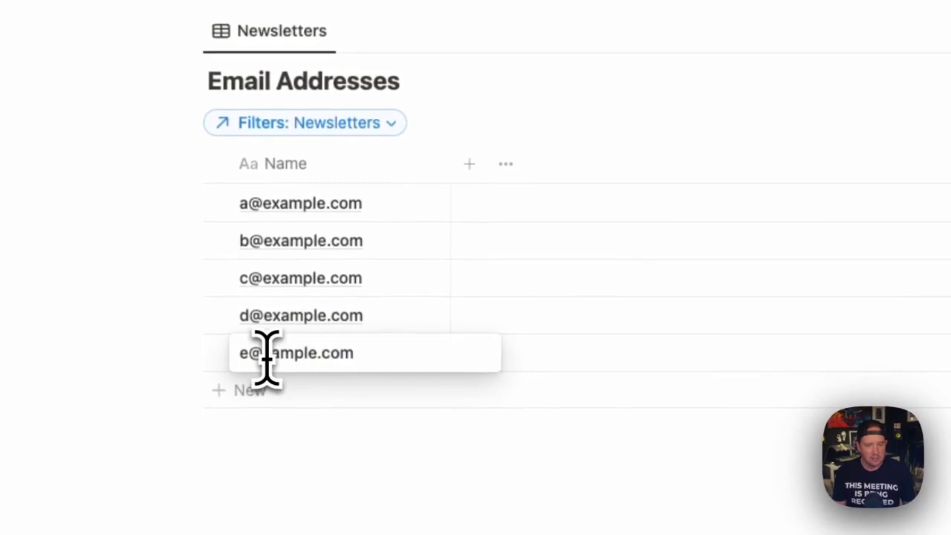
pyautogui.press('Escape')
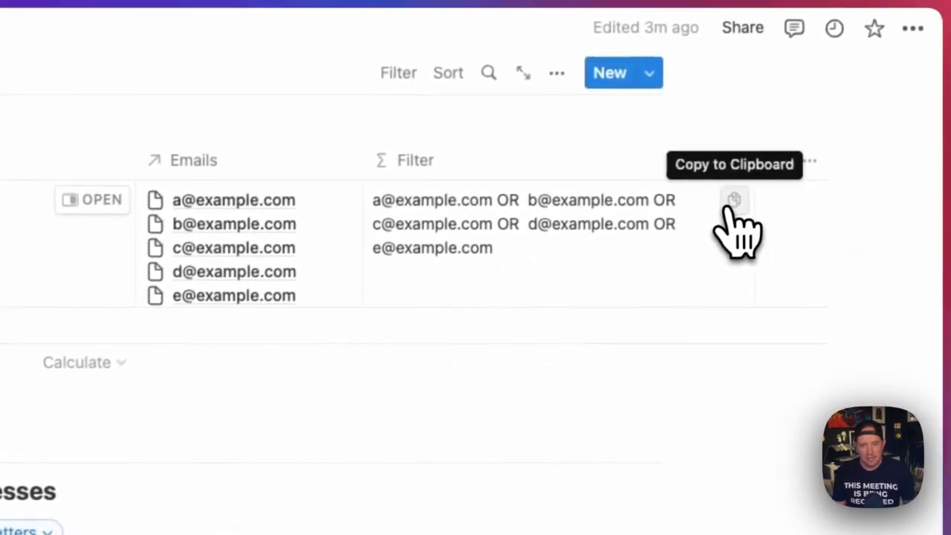
pyautogui.click(732, 205)
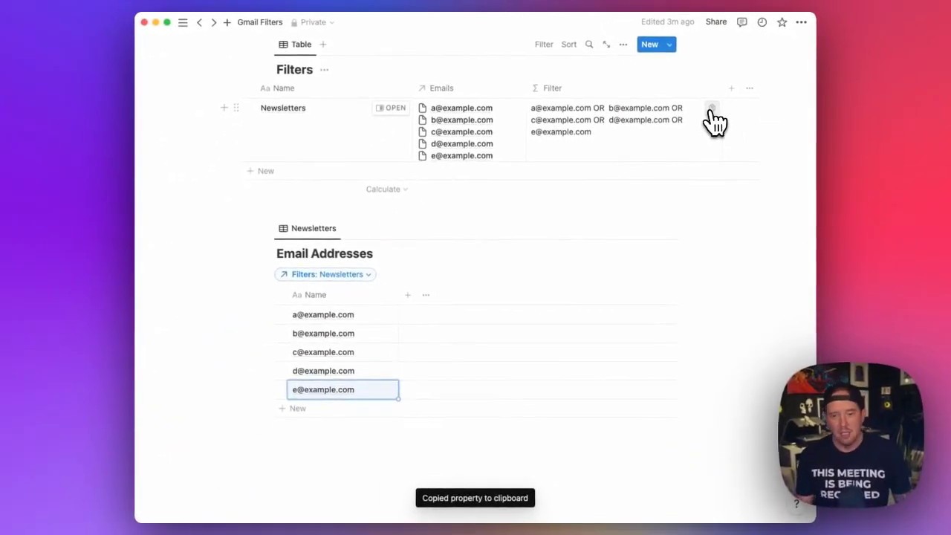
# Add an INVALID row to the email list so it appears in the Filter string.
pyautogui.scroll(1, 663, 131)
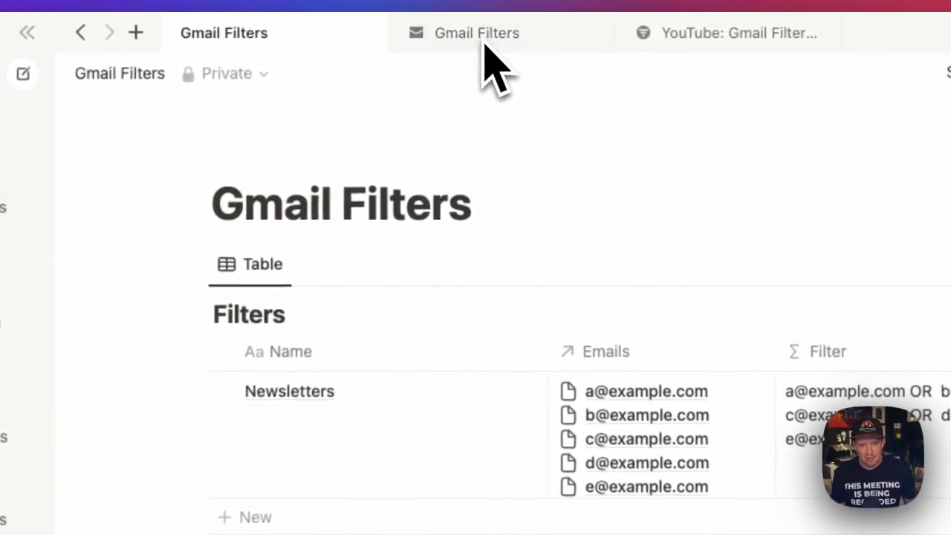
pyautogui.click(354, 437)
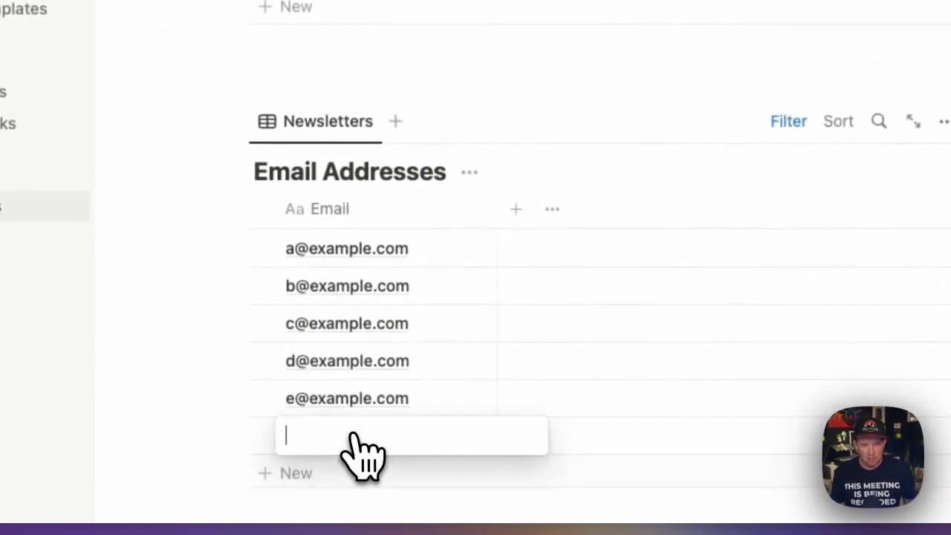
pyautogui.write('IN')
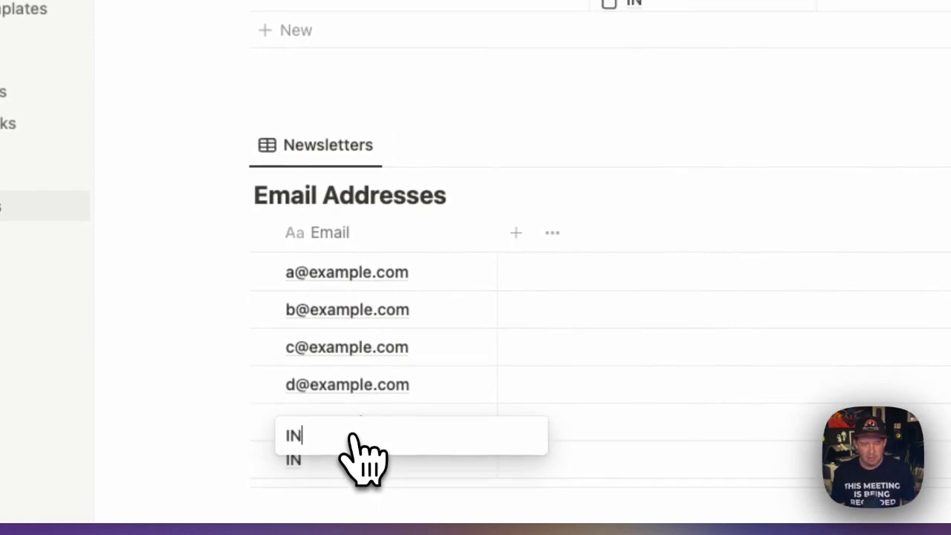
pyautogui.write('VALID')
pyautogui.press('Return')
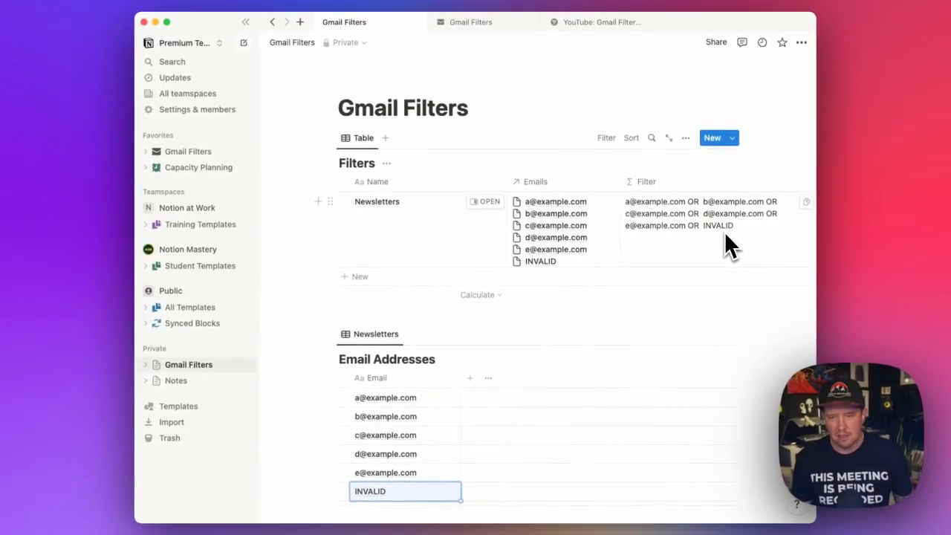
pyautogui.click(476, 22)
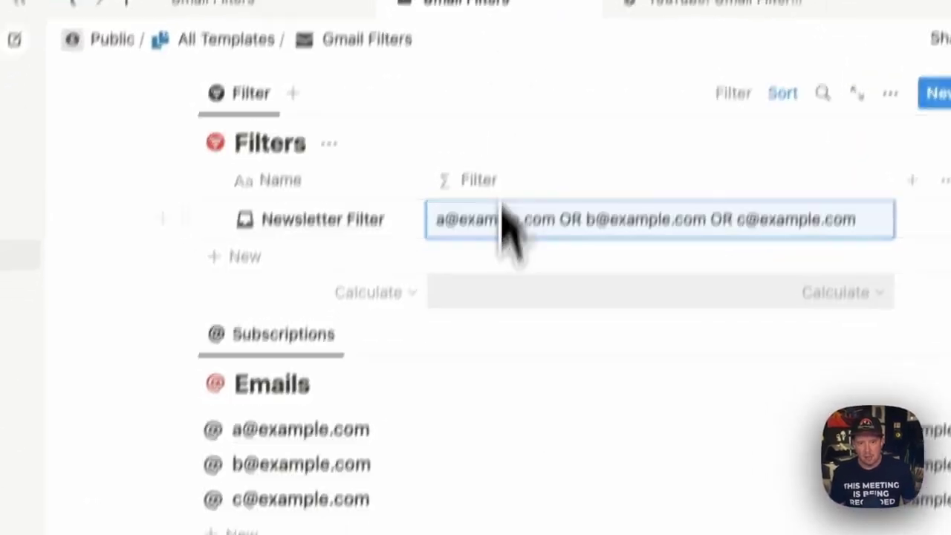
pyautogui.click(394, 349)
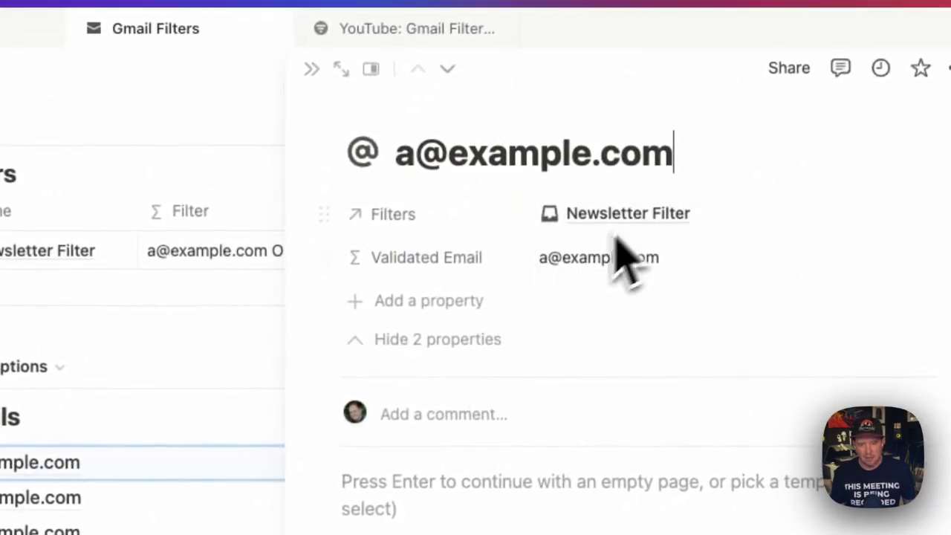
pyautogui.click(612, 261)
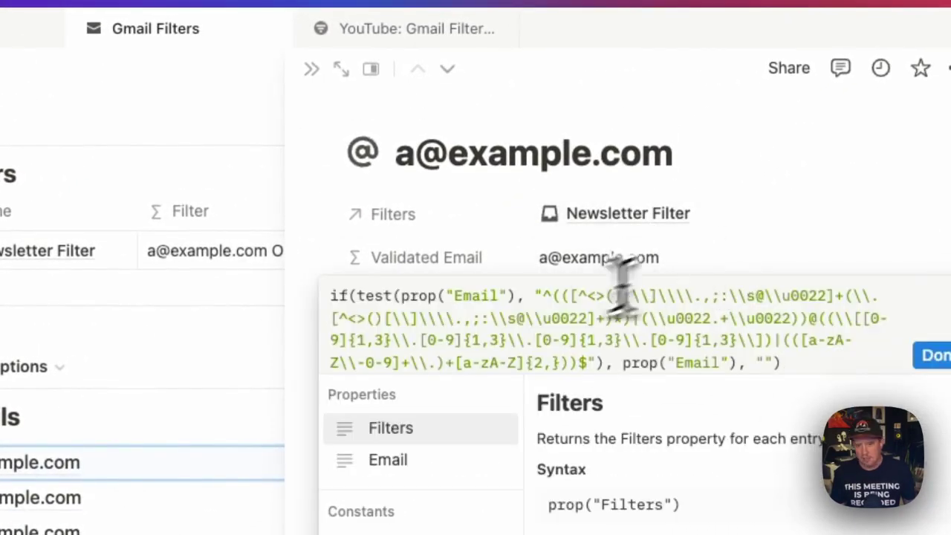
pyautogui.moveTo(535, 298); pyautogui.dragTo(604, 352)
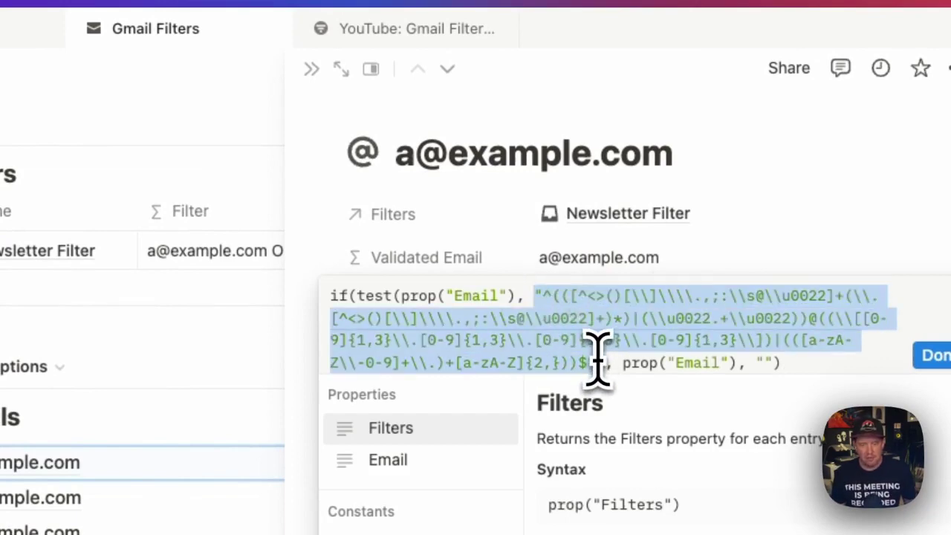
pyautogui.doubleClick(368, 295)
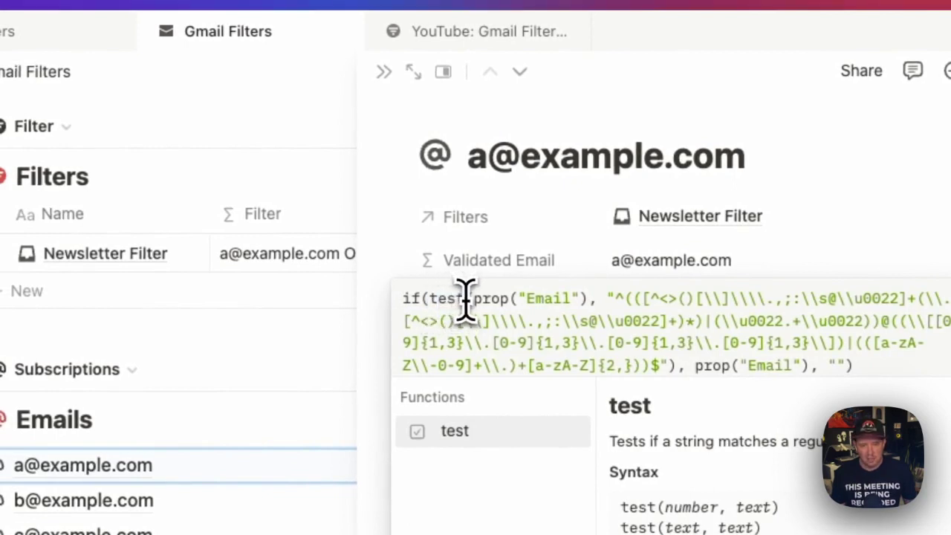
pyautogui.moveTo(467, 297); pyautogui.dragTo(671, 365)
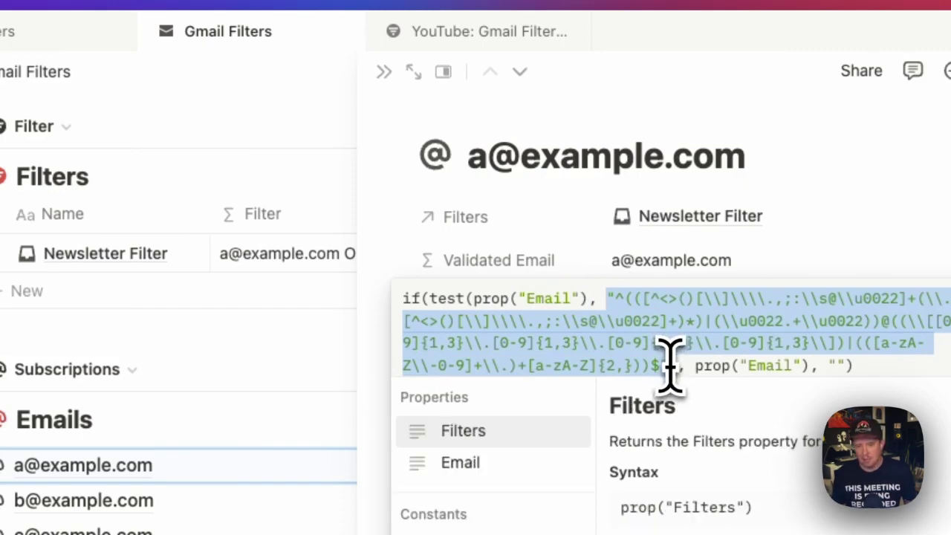
pyautogui.moveTo(692, 365); pyautogui.dragTo(796, 372)
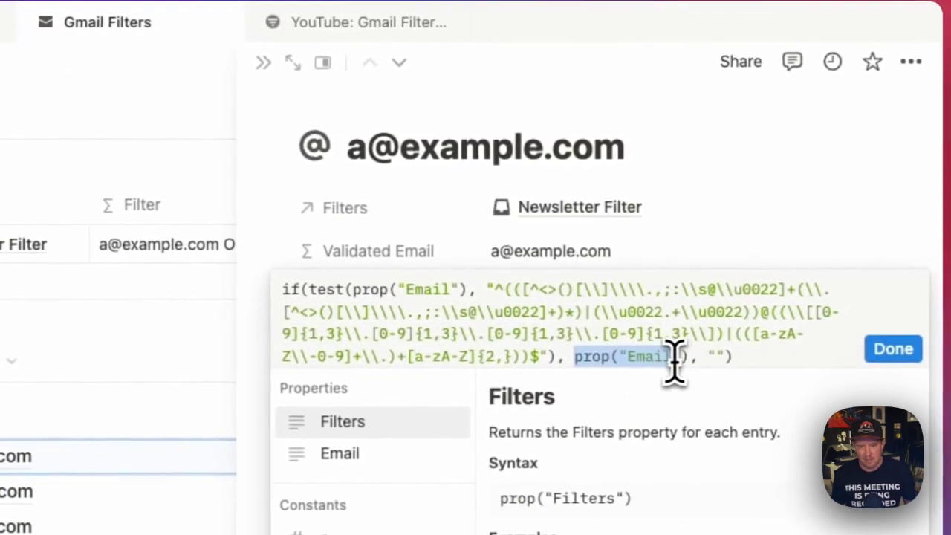
pyautogui.click(716, 359)
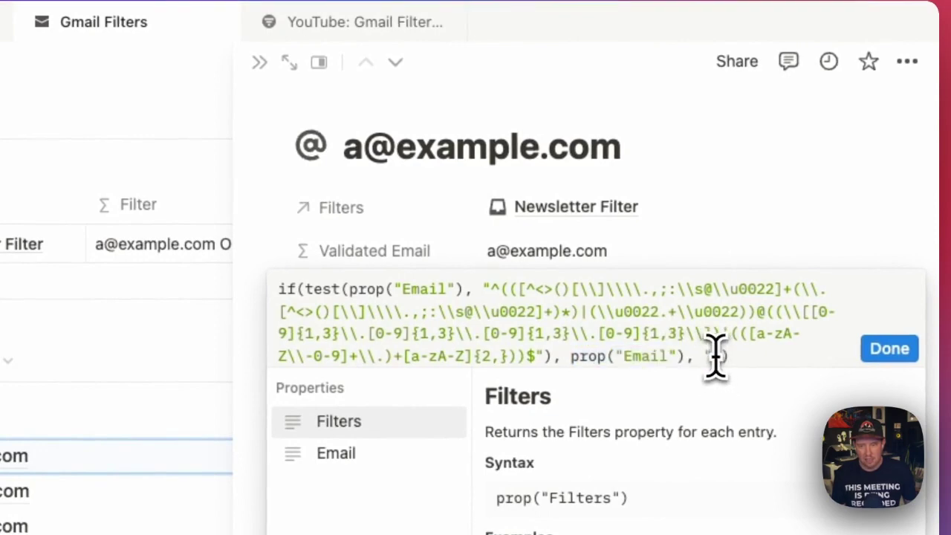
pyautogui.click(889, 349)
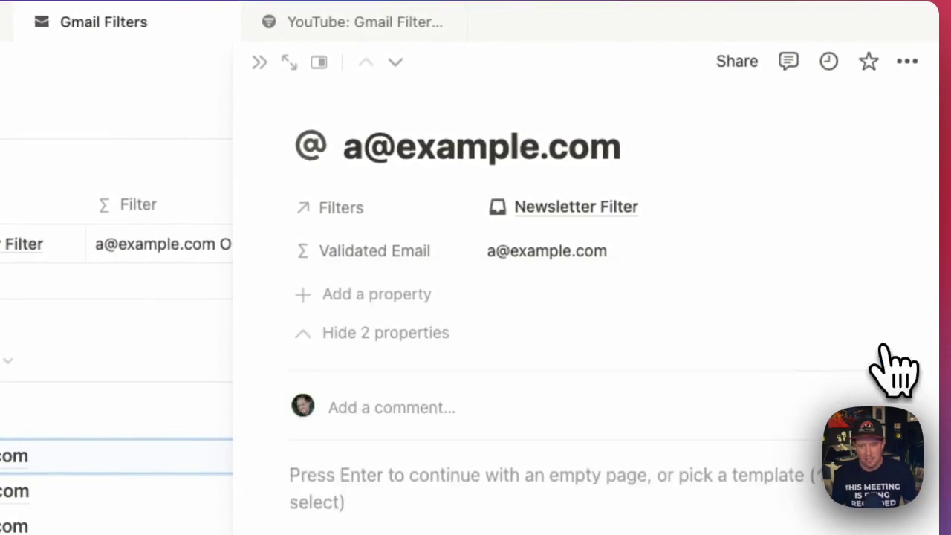
pyautogui.doubleClick(379, 148)
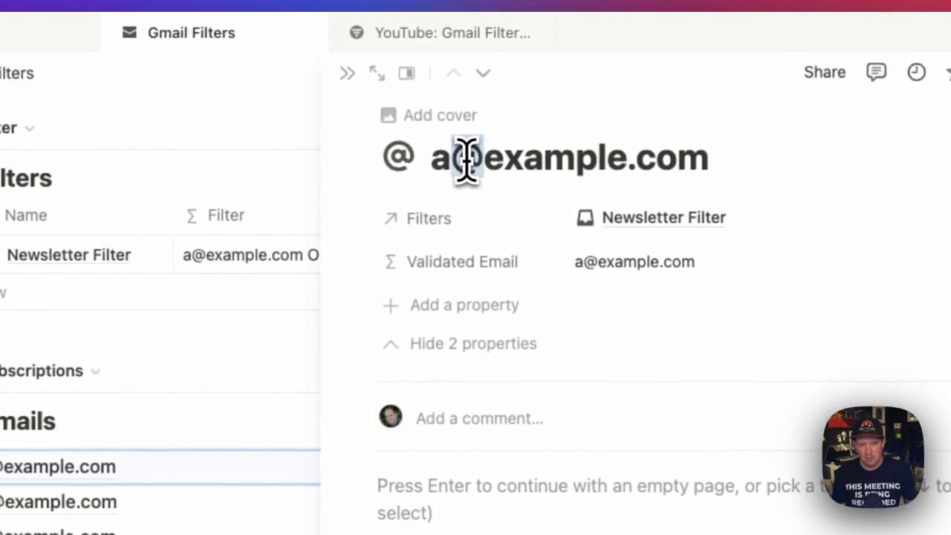
pyautogui.hotkey('ctrl', 'a')
pyautogui.press('BackSpace')
pyautogui.write('INVALD')
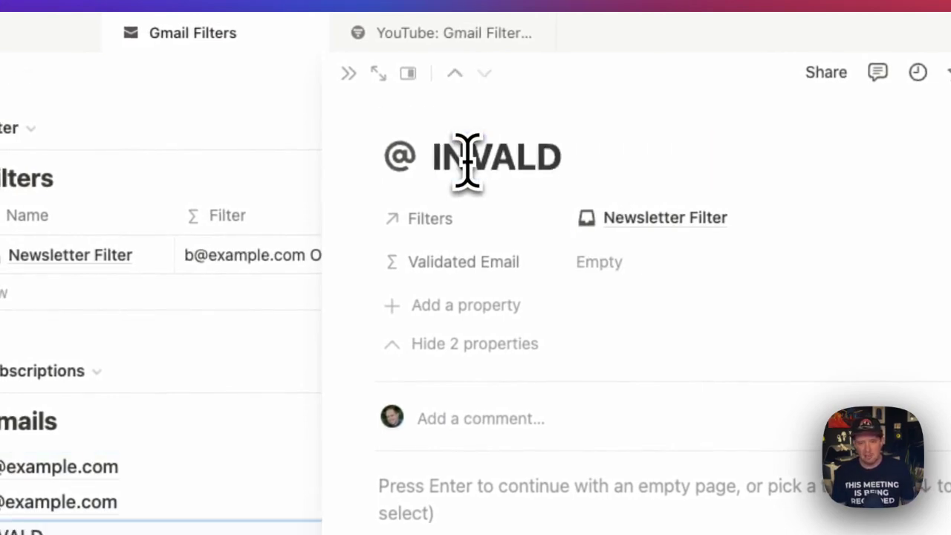
pyautogui.press('BackSpace')
pyautogui.write('ID')
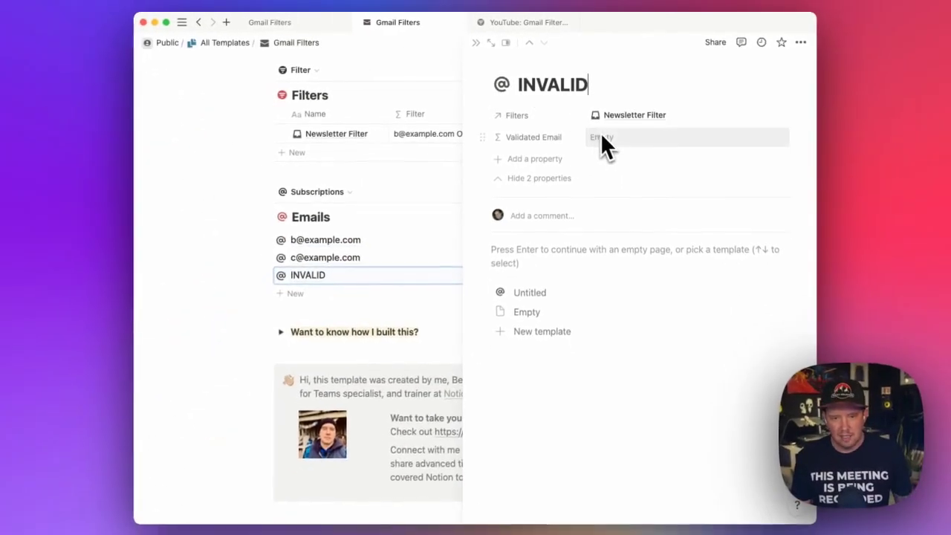
pyautogui.click(475, 45)
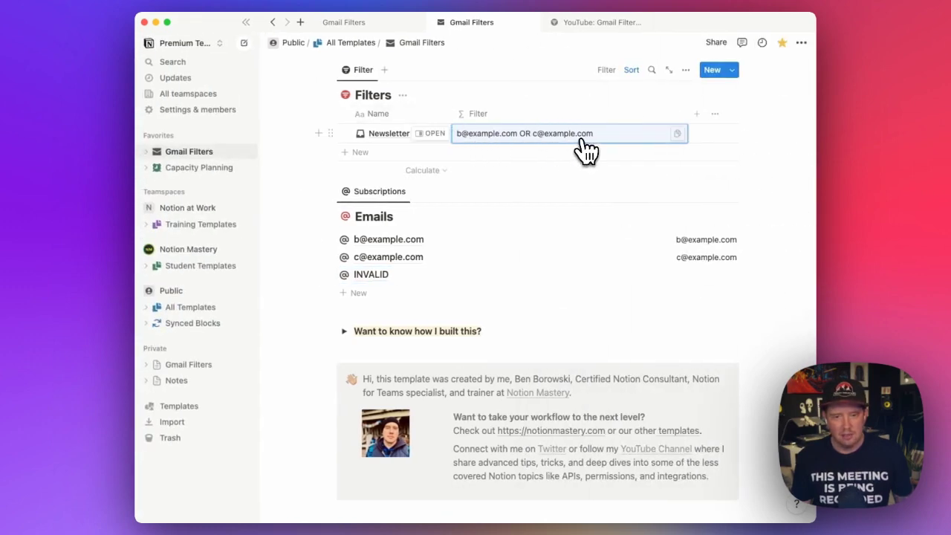
# On the Newsletter Filter page, check the Valid Emails rollup, then reopen the replaceAll Filter formula.
pyautogui.click(433, 133)
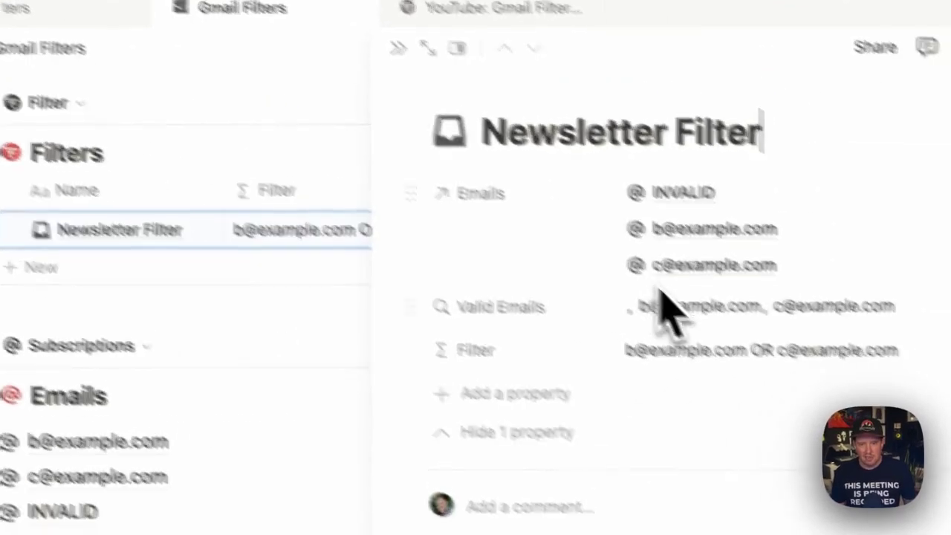
pyautogui.click(699, 351)
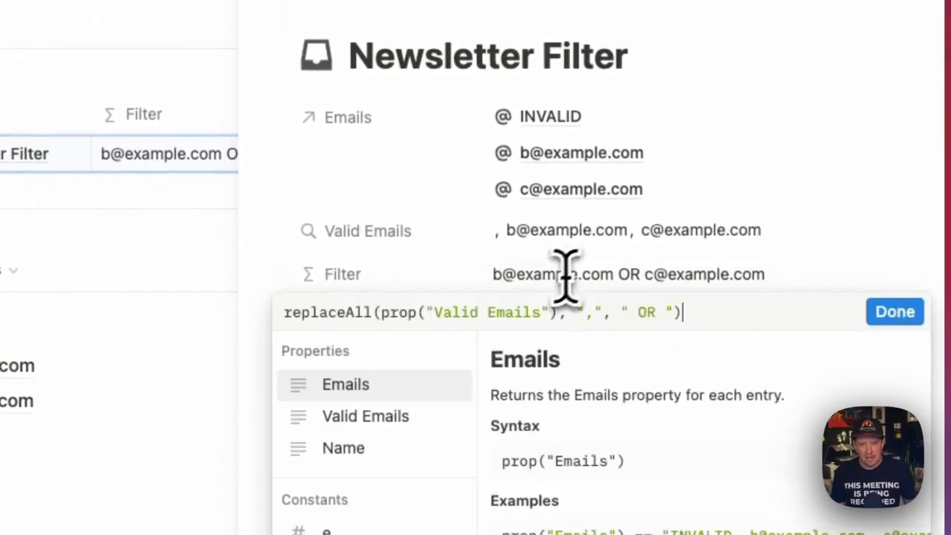
pyautogui.moveTo(436, 314); pyautogui.dragTo(551, 314)
pyautogui.click(528, 260)
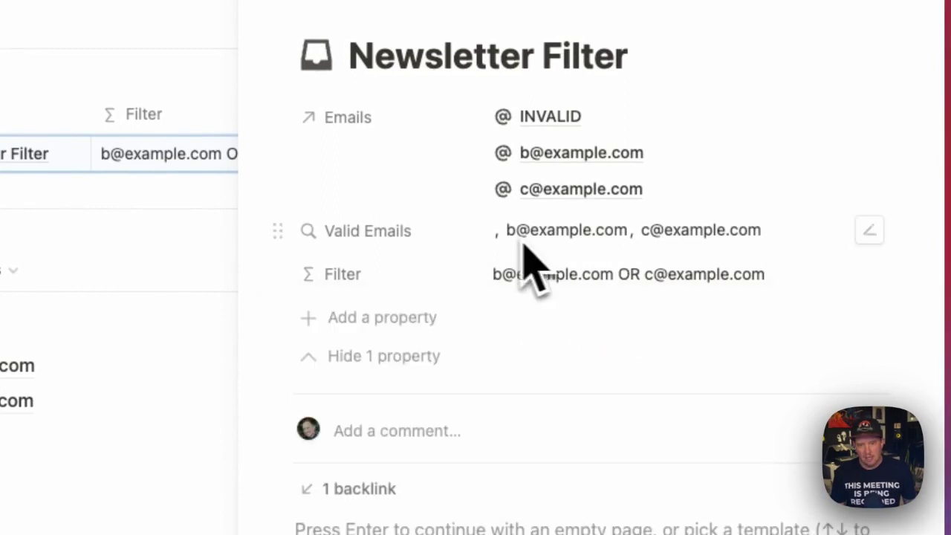
pyautogui.click(870, 230)
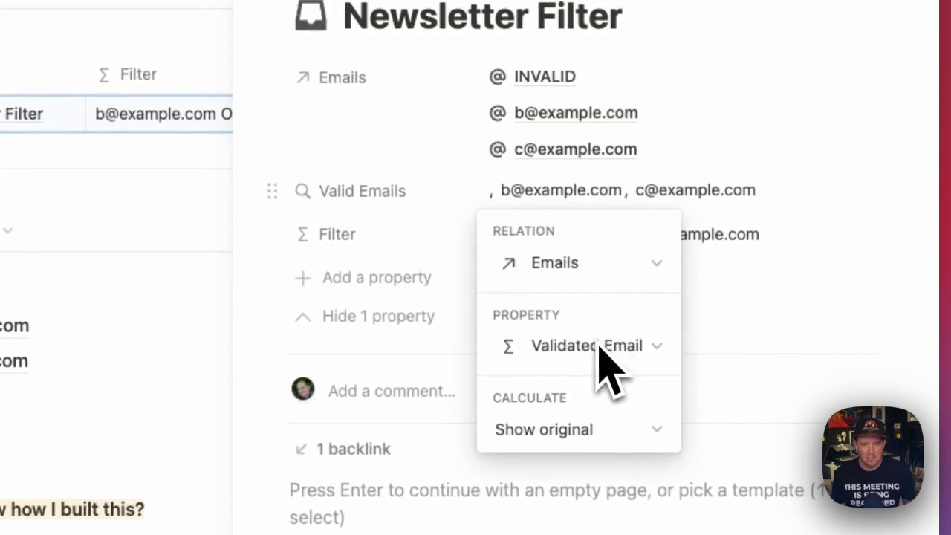
pyautogui.click(733, 208)
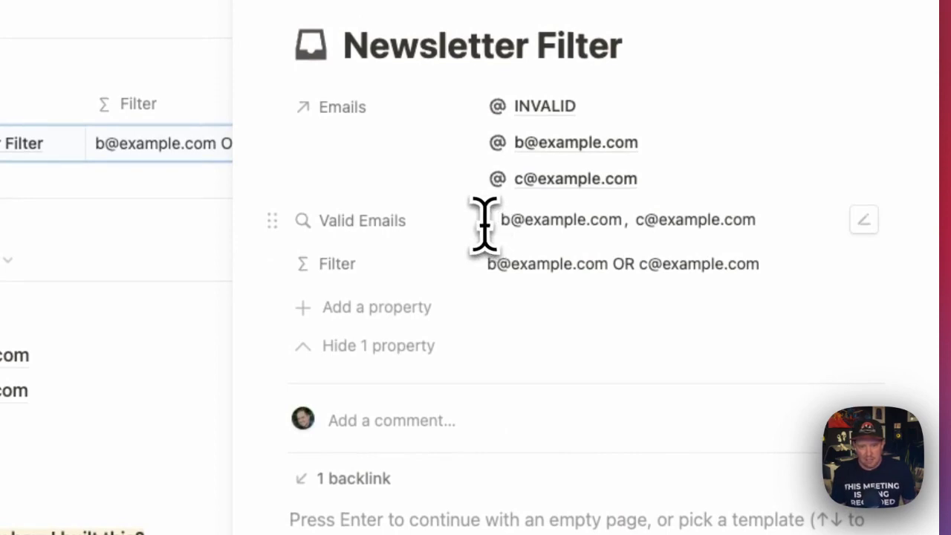
pyautogui.click(617, 266)
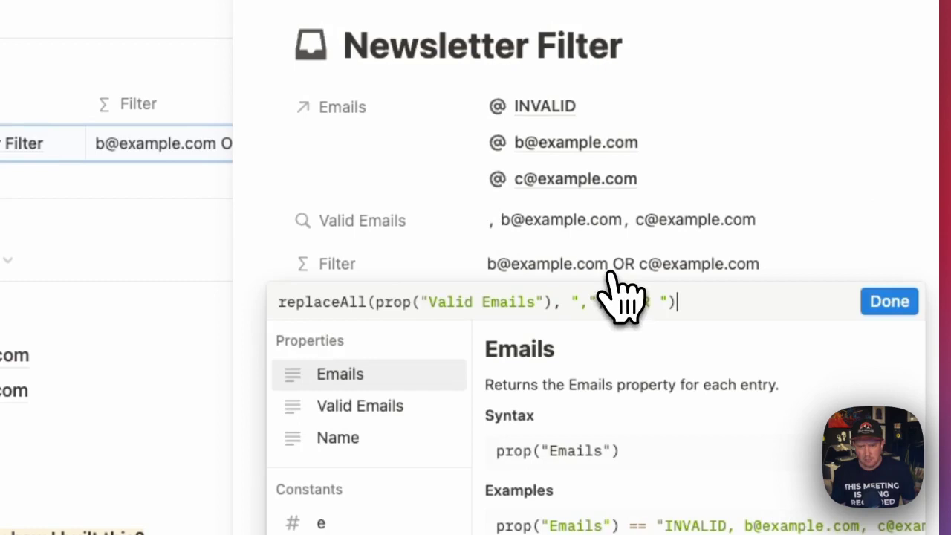
# Temporarily replace the Filter formula with prop("Valid Emails") to view the raw comma list.
pyautogui.press('super+a')
pyautogui.press('super+c')
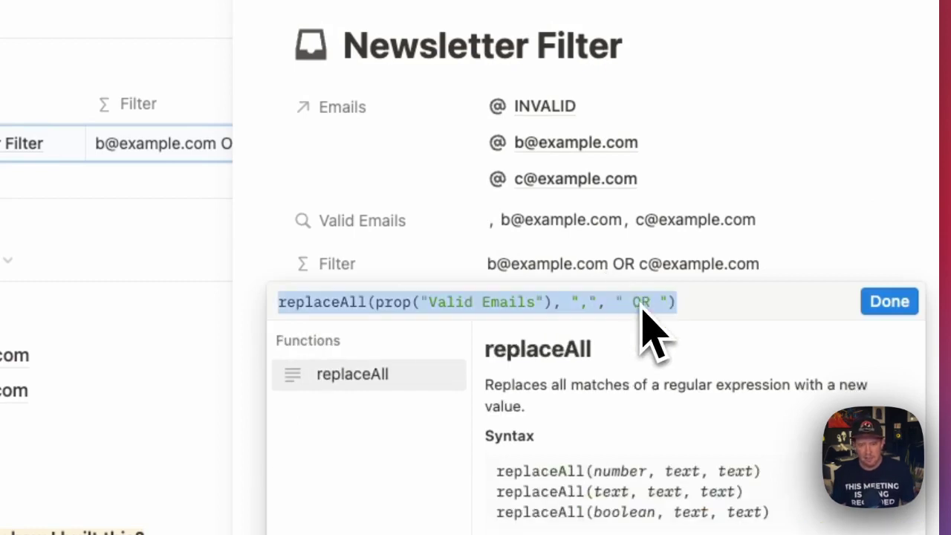
pyautogui.press('BackSpace')
pyautogui.write('va')
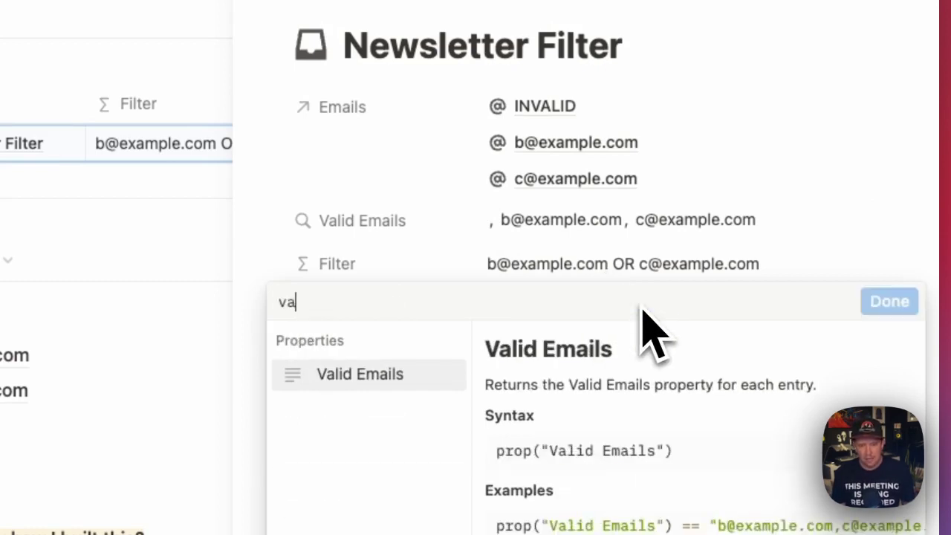
pyautogui.press('Return')
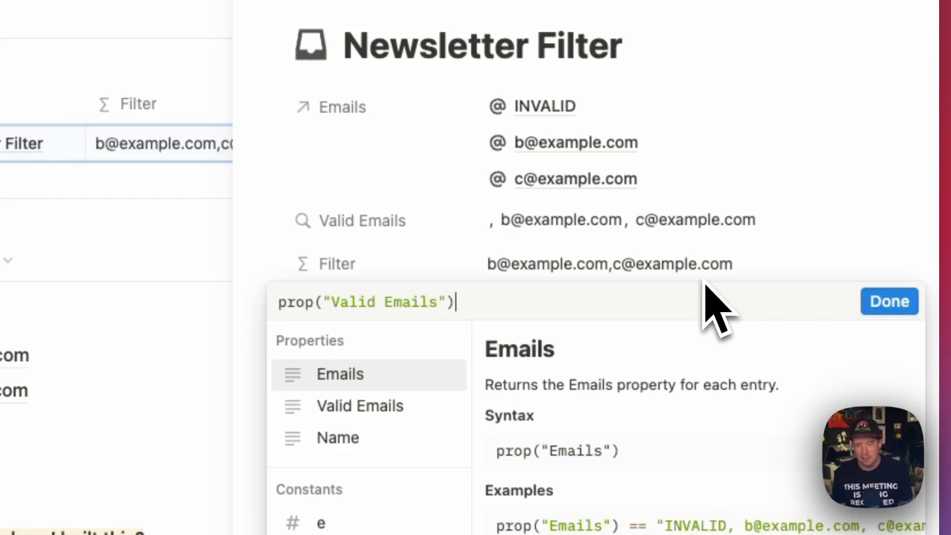
pyautogui.press('super+a')
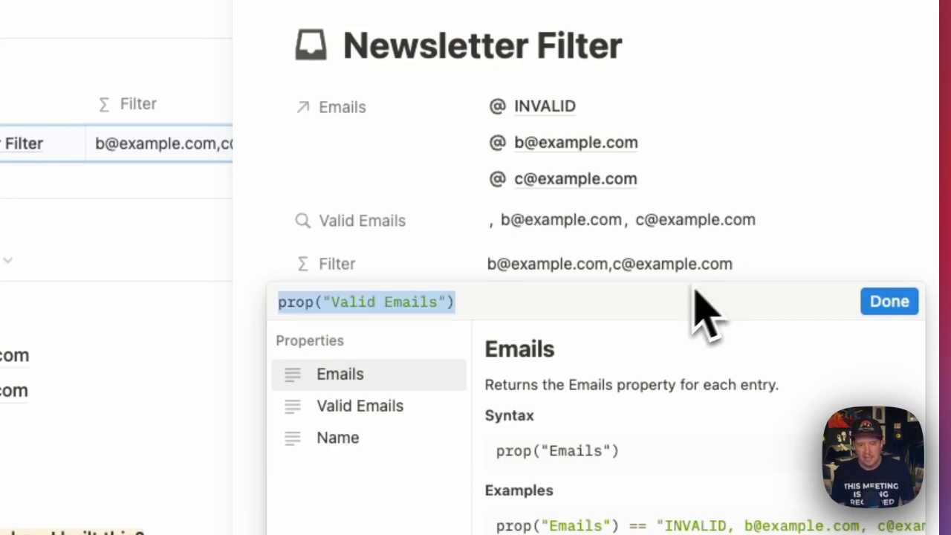
pyautogui.press('super+v')
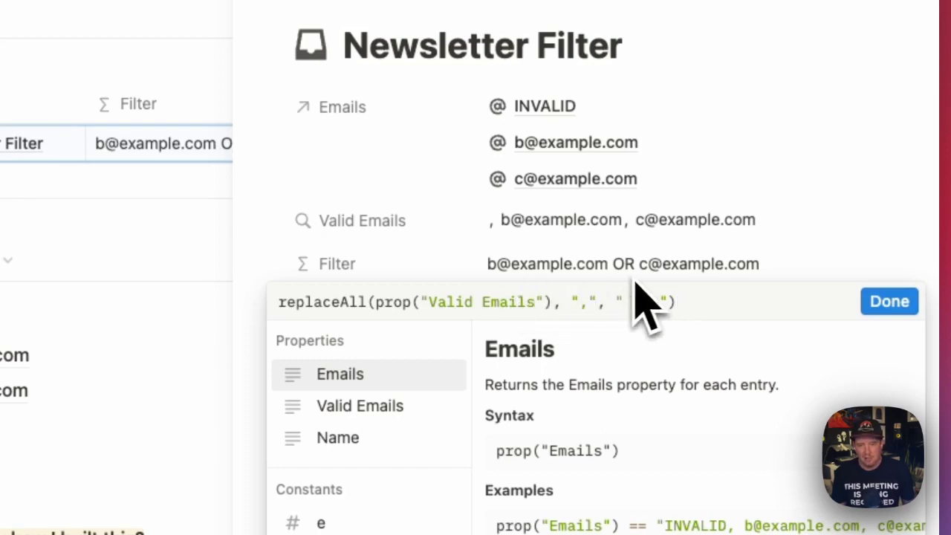
pyautogui.click(888, 301)
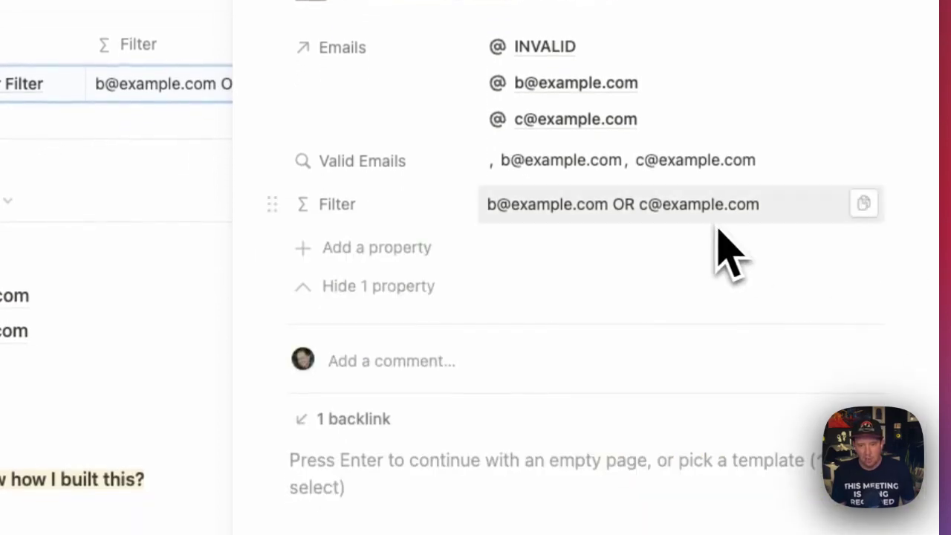
pyautogui.click(307, 310)
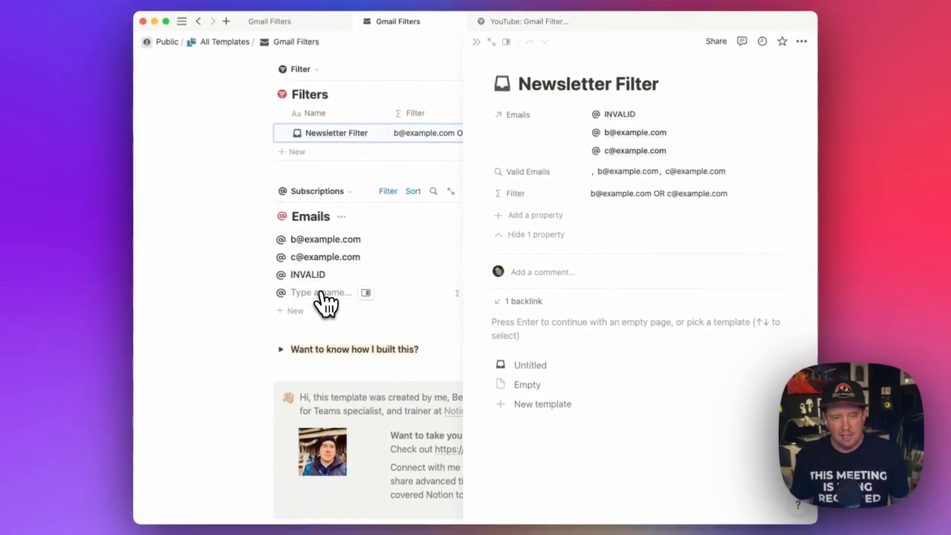
pyautogui.write('e@exam')
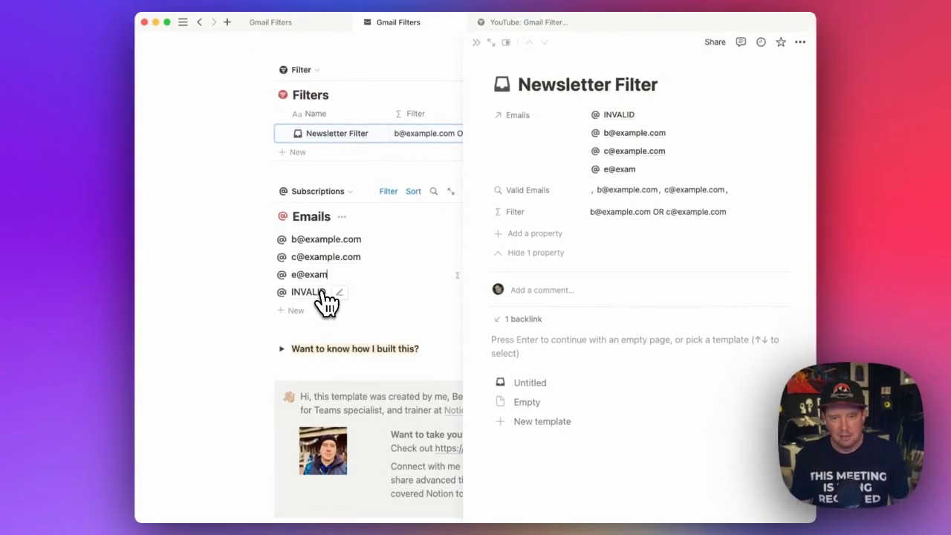
pyautogui.write('ple.com')
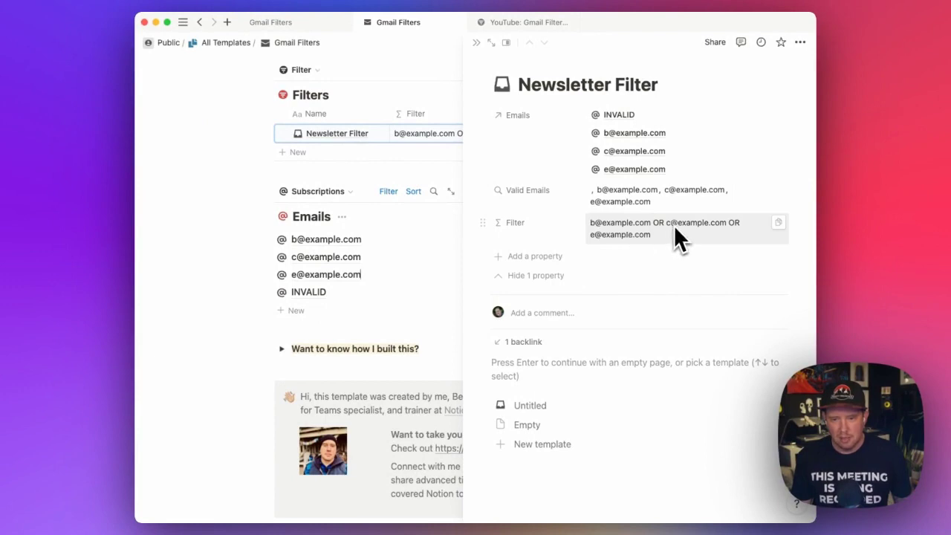
pyautogui.click(301, 311)
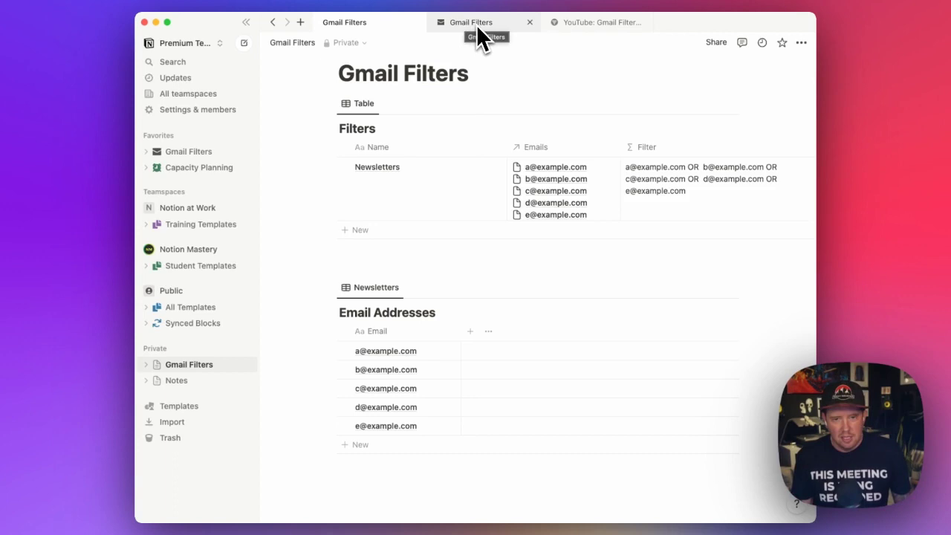
pyautogui.click(477, 24)
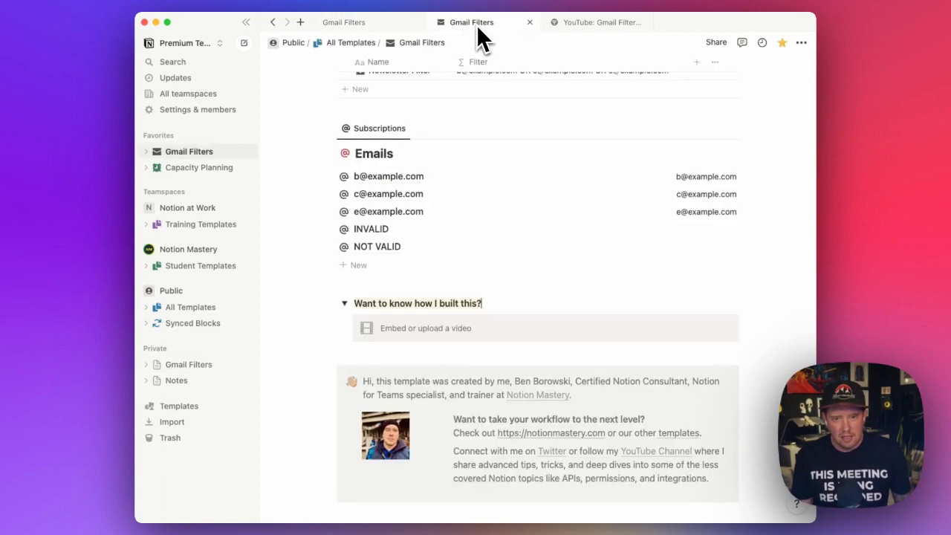
pyautogui.click(676, 180)
pyautogui.click(688, 140)
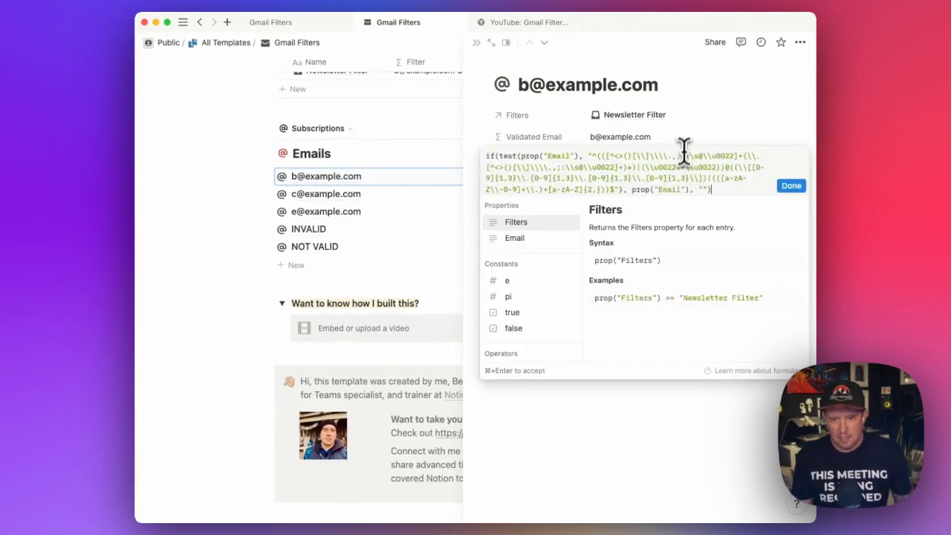
pyautogui.press('super+a')
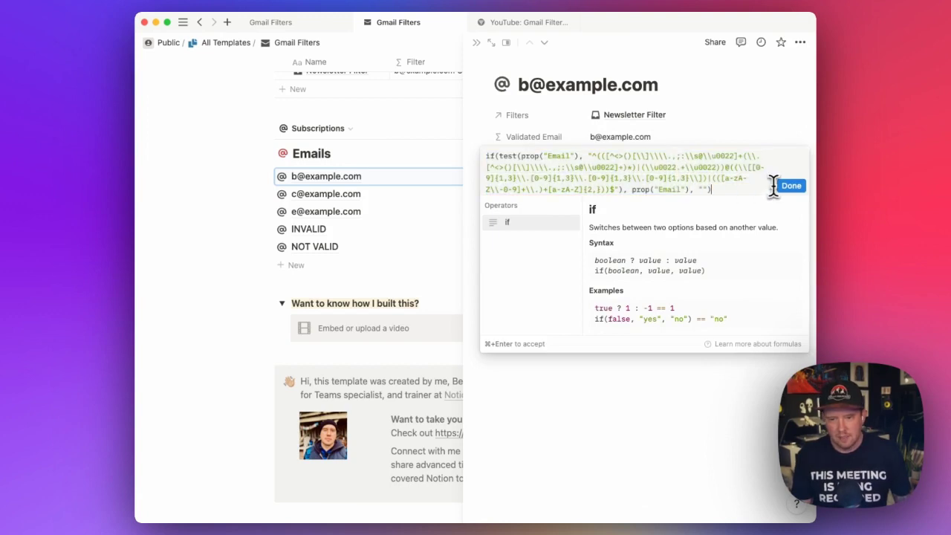
pyautogui.click(790, 186)
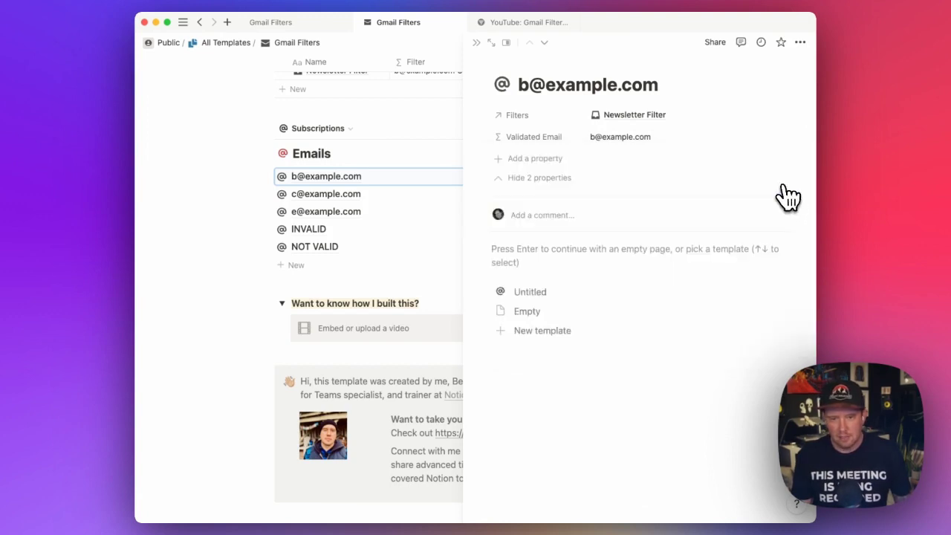
# Paste the formula into a new code block under the "Want to know how I built this?" toggle.
pyautogui.click(421, 324)
pyautogui.click(424, 303)
pyautogui.press('Return')
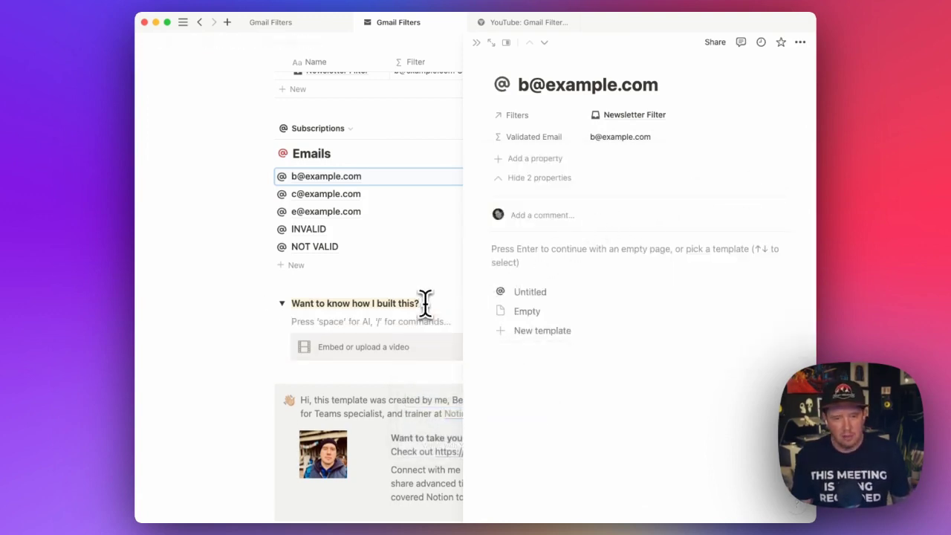
pyautogui.write('```')
pyautogui.press('super+v')
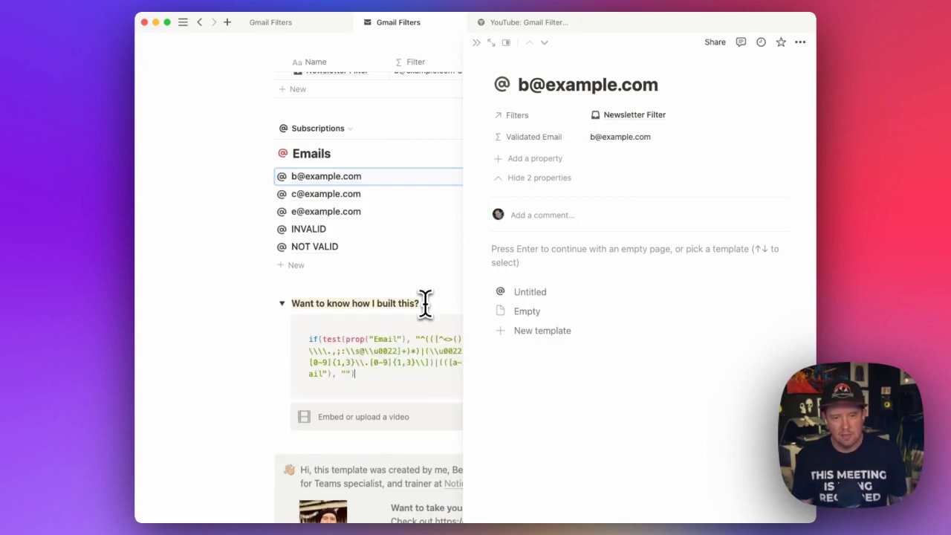
pyautogui.click(477, 42)
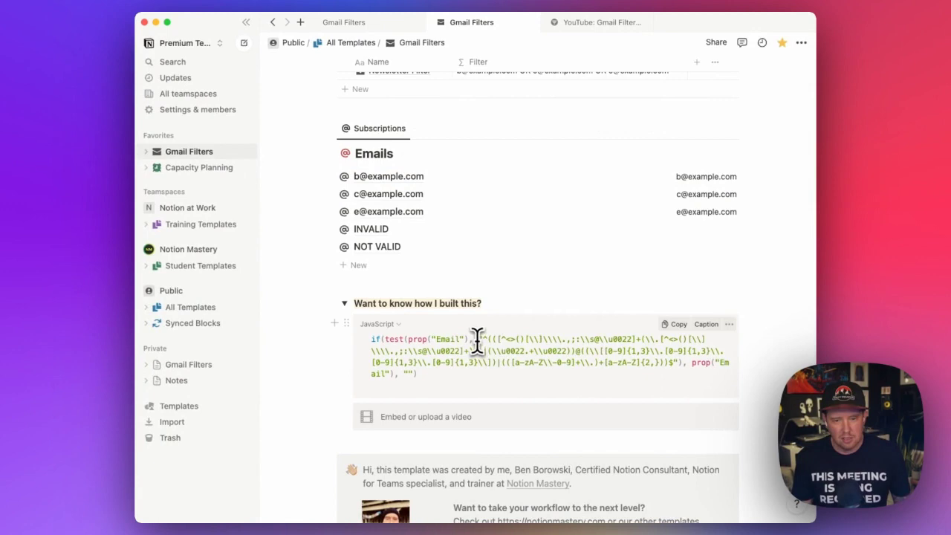
# Review the pasted regex in the code block, selecting parts such as Email.
pyautogui.moveTo(478, 339); pyautogui.dragTo(492, 364)
pyautogui.doubleClick(437, 339)
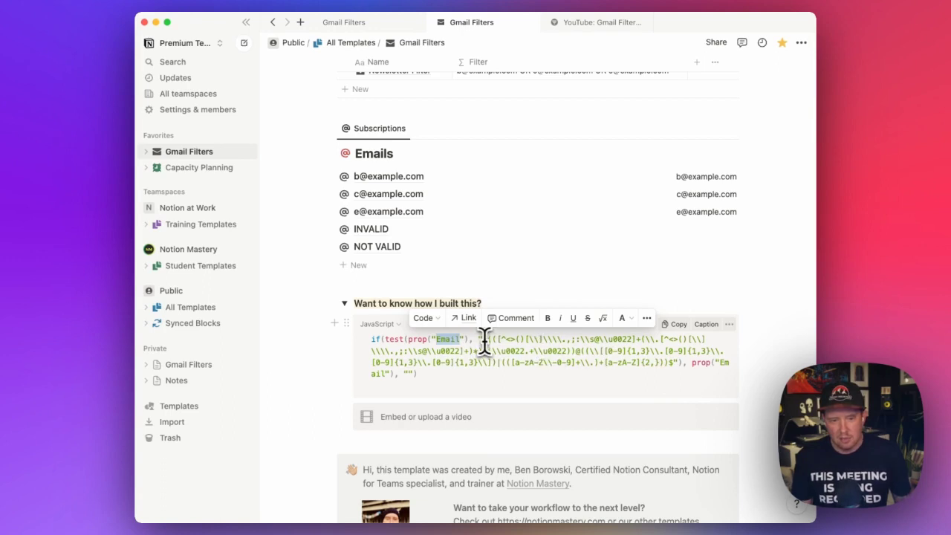
pyautogui.click(509, 362)
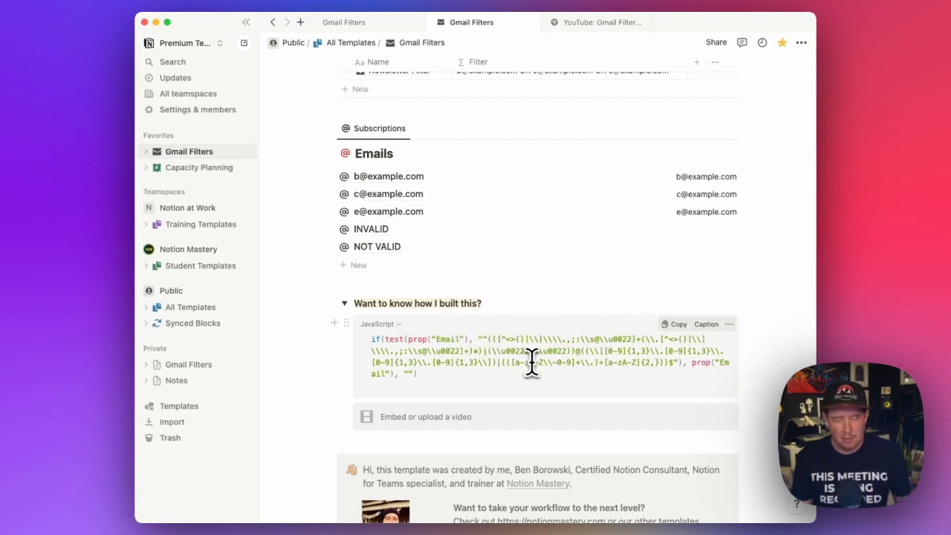
pyautogui.scroll(-1, 532, 361)
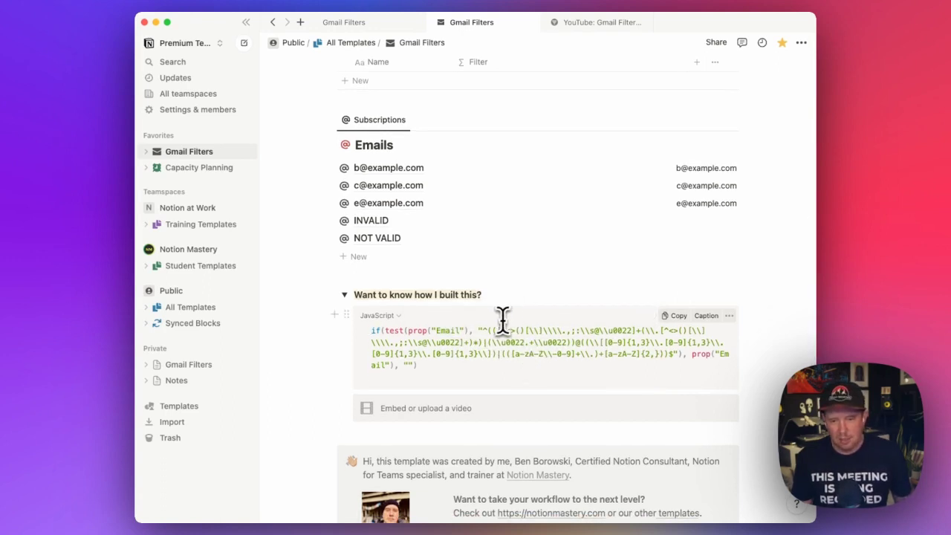